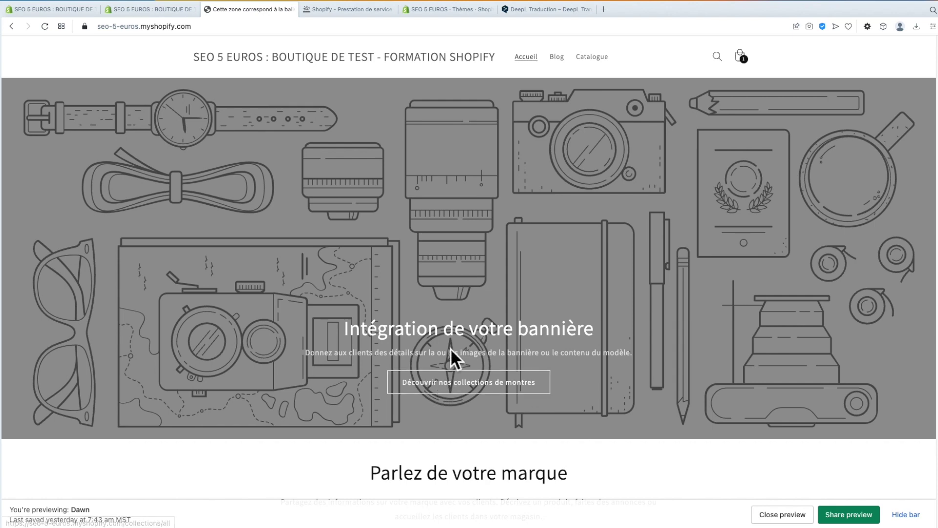
- Check the heading of the collection page linked from the storefront banner, and open the Dawn theme's default content for editing
left_click(456, 386)
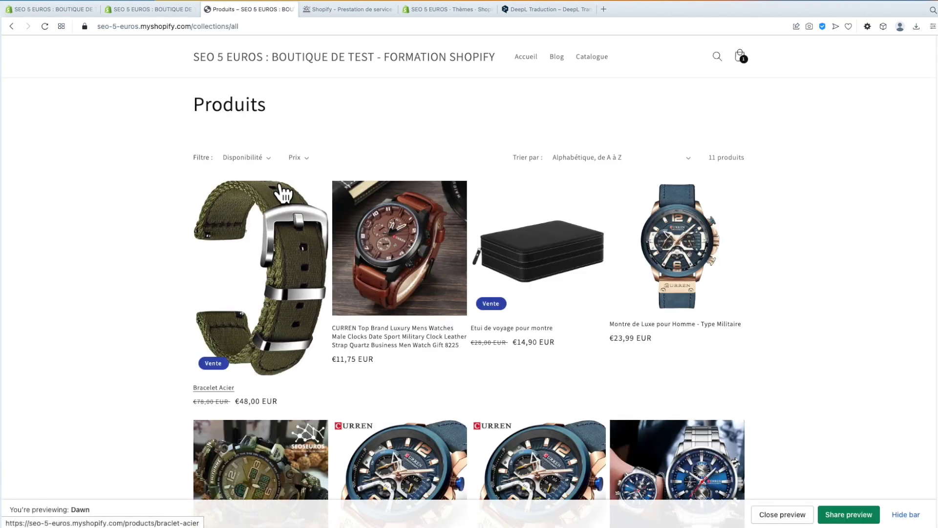
double_click(223, 103)
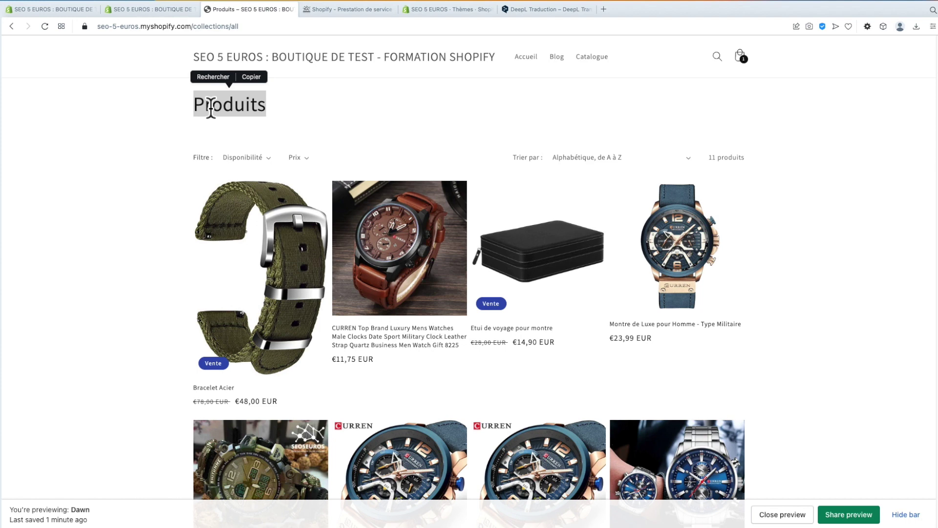
left_click(152, 13)
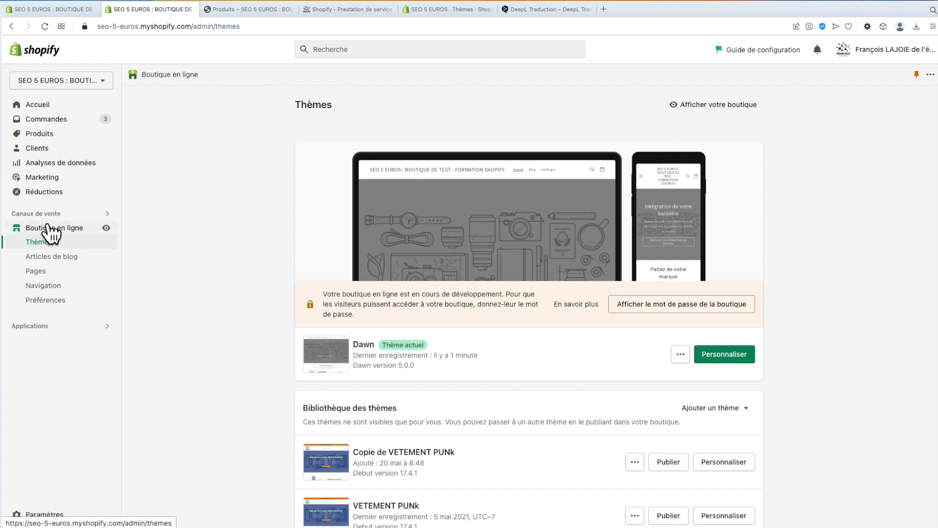
left_click(679, 357)
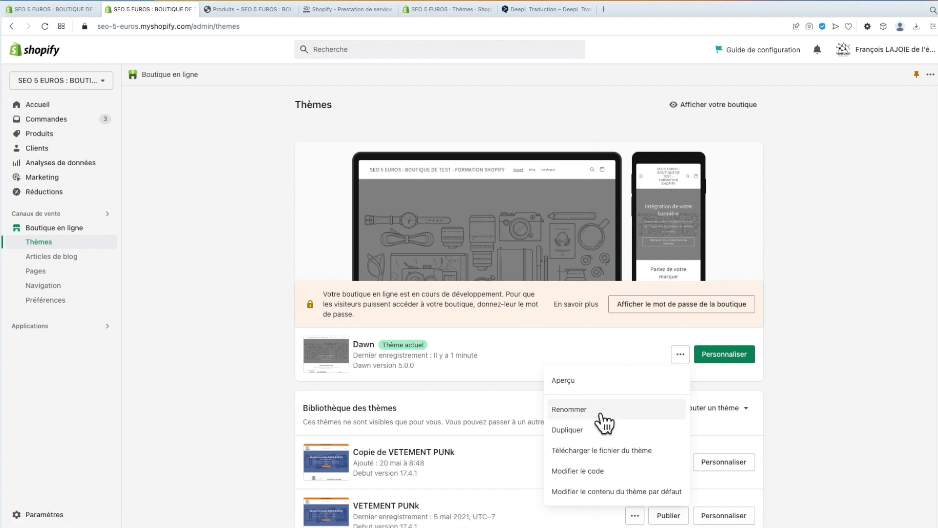
left_click(581, 493)
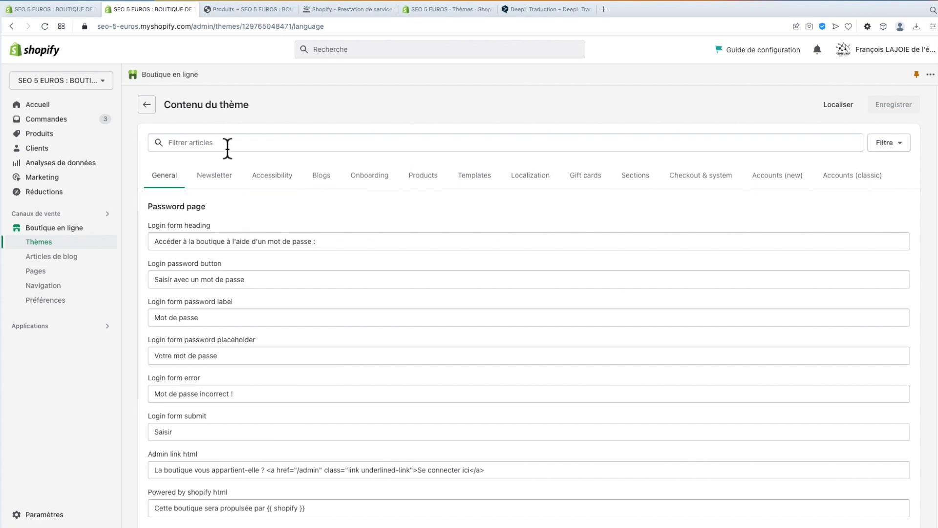
- Compare with the storefront's product page heading and filter the theme content for "produits"
left_click(255, 8)
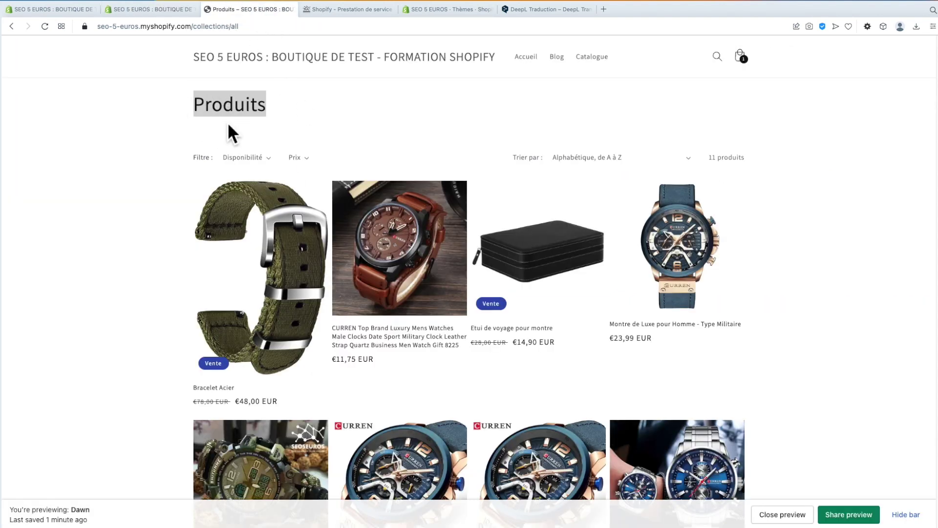
left_click(160, 9)
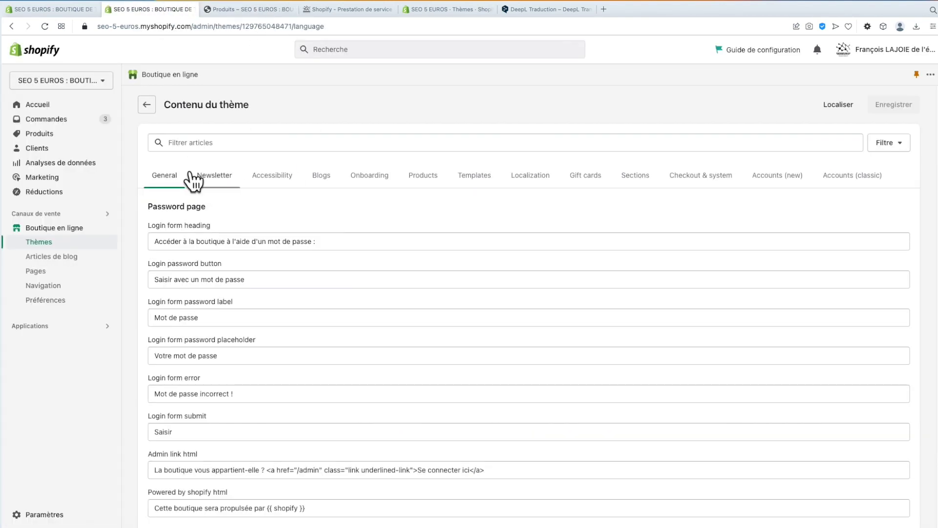
left_click(194, 143)
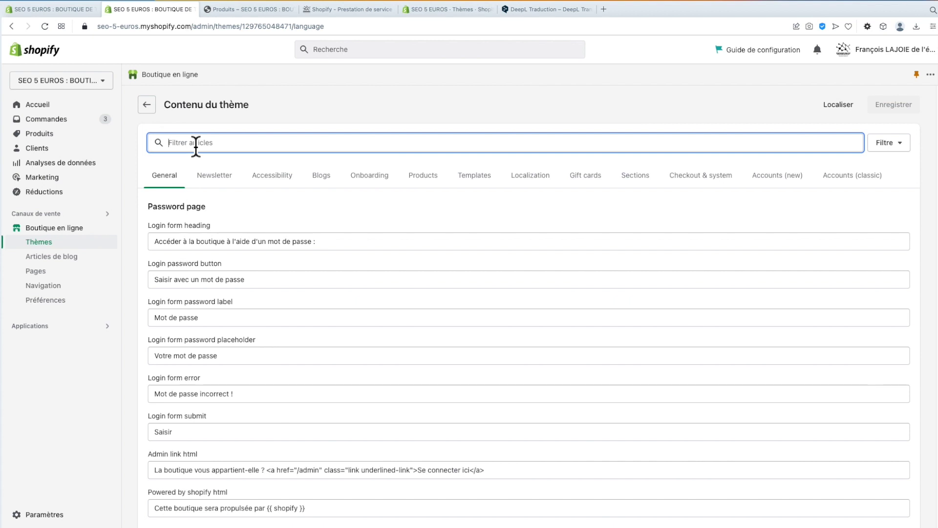
type("produits")
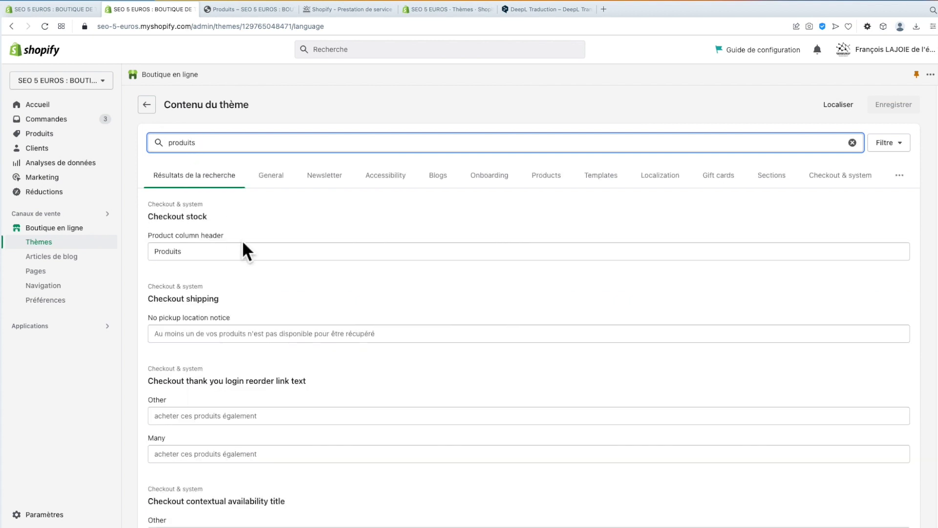
- Set the Products entry under Page titles to "Catalogue de nos montres de luxe" and save the theme content
scroll(243, 247, "down", 2)
scroll(243, 247, "down", 10)
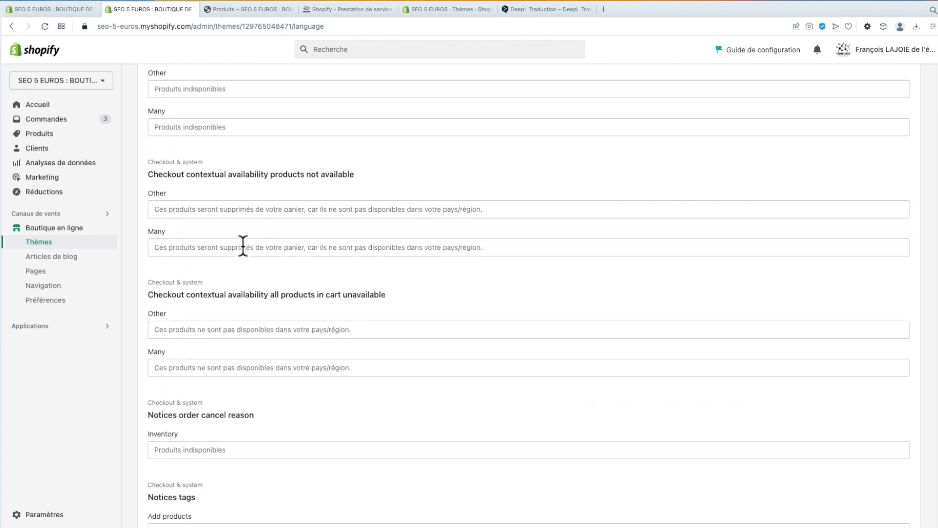
scroll(242, 244, "down", 4)
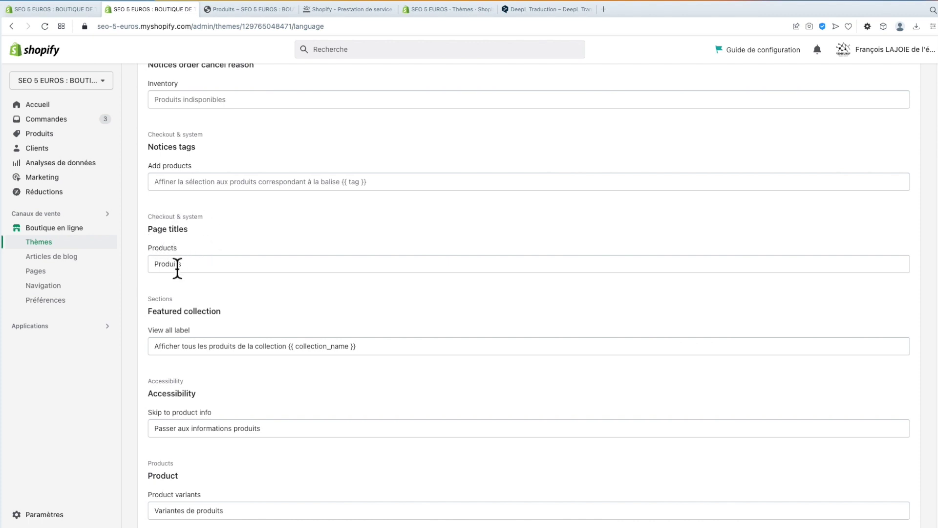
double_click(195, 268)
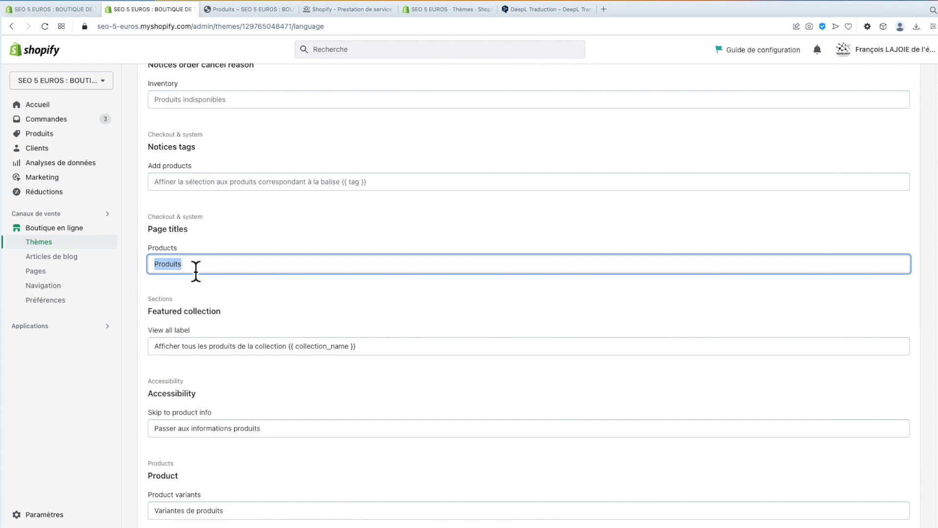
type("Catalogu")
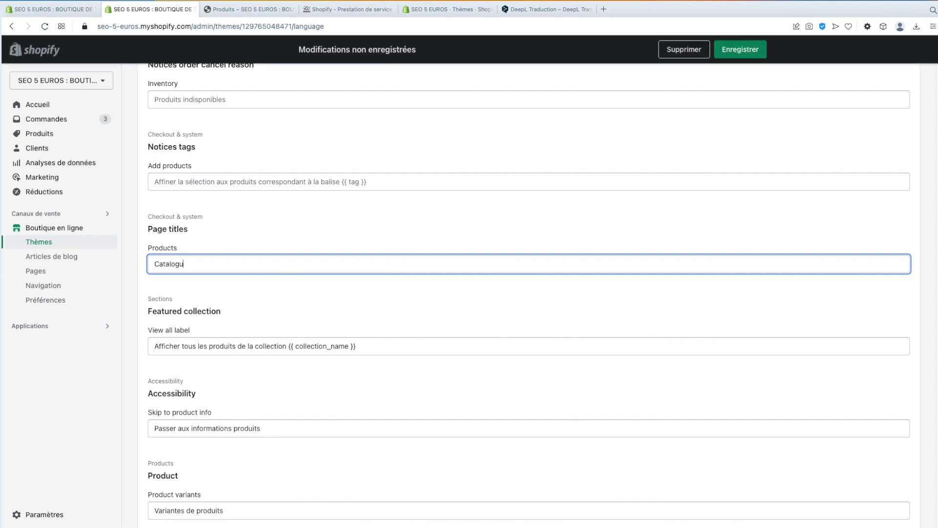
type("e de nos montres de luxe")
left_click(750, 52)
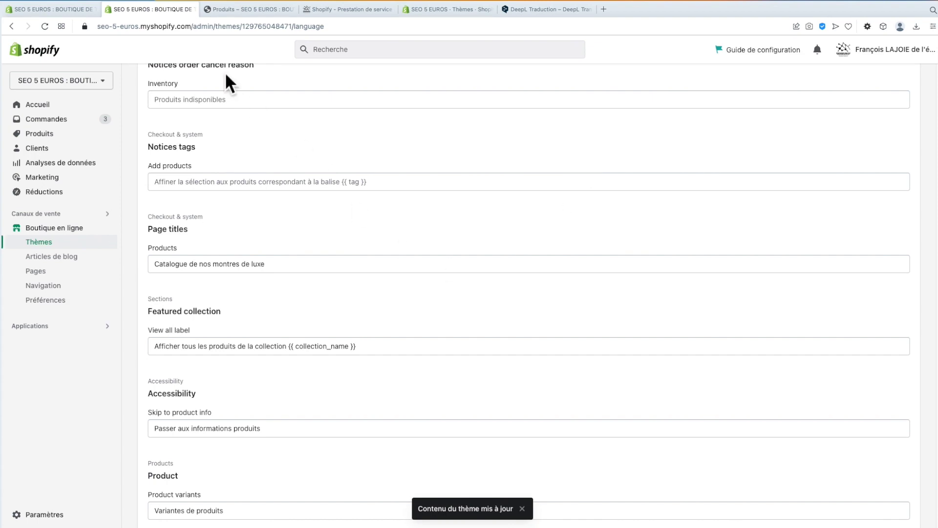
- Reload the storefront's all-products page and check the wording of its heading
left_click(240, 13)
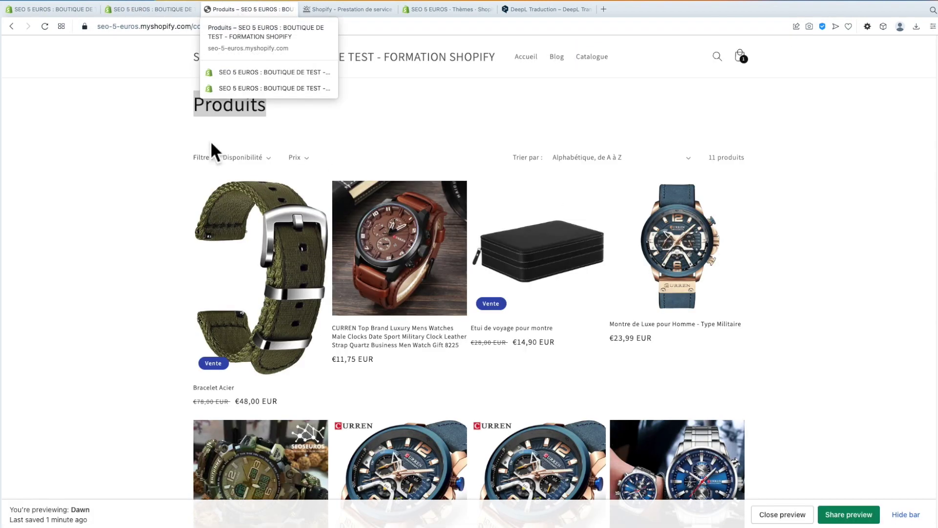
left_click(45, 25)
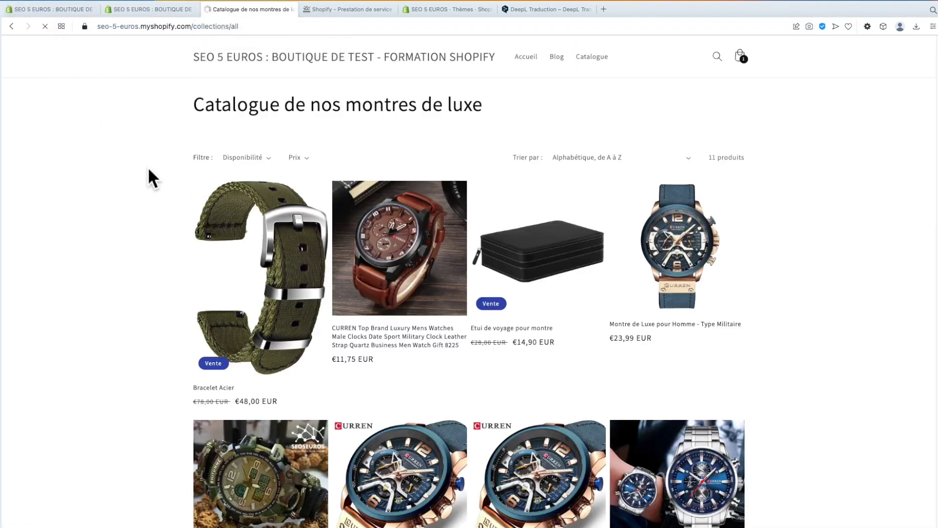
double_click(198, 106)
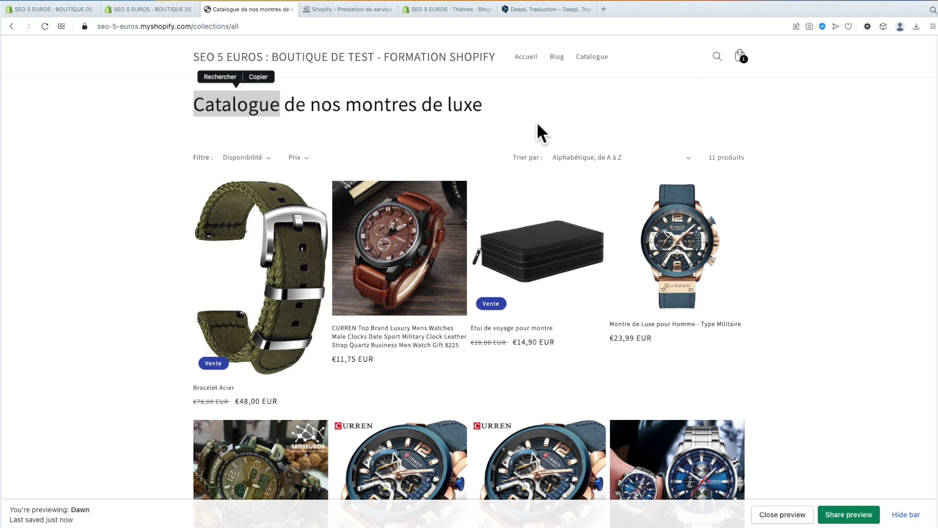
left_click(253, 118)
double_click(366, 113)
double_click(475, 109)
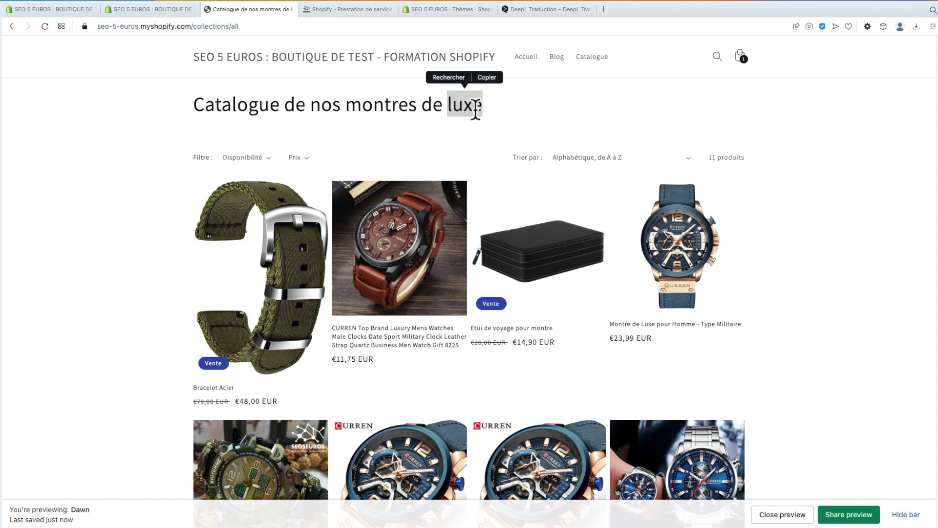
- Examine the newsletter sign-up field in the storefront footer
scroll(310, 262, "down", 12)
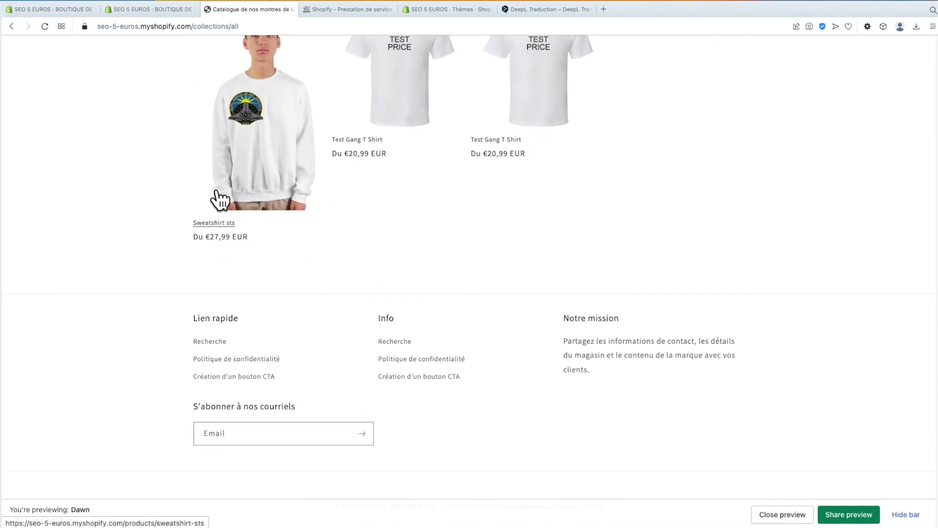
left_click(213, 442)
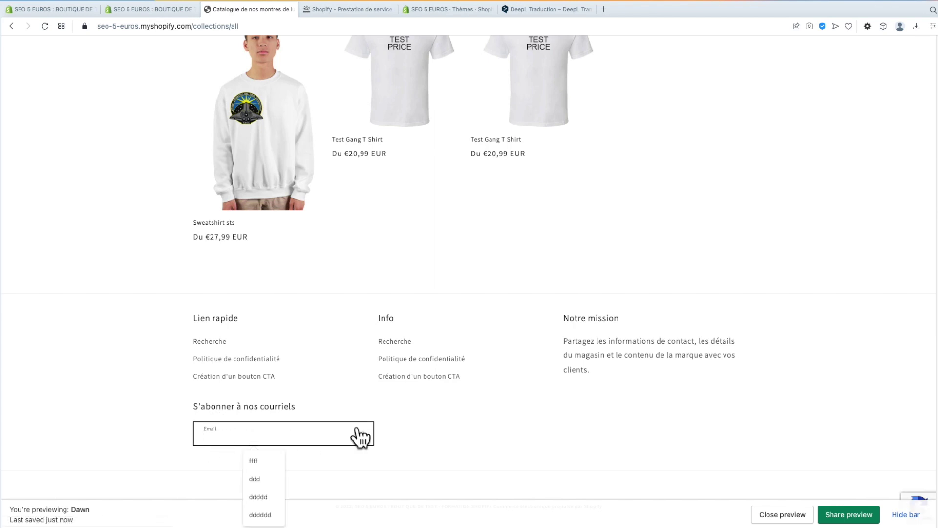
left_click(284, 281)
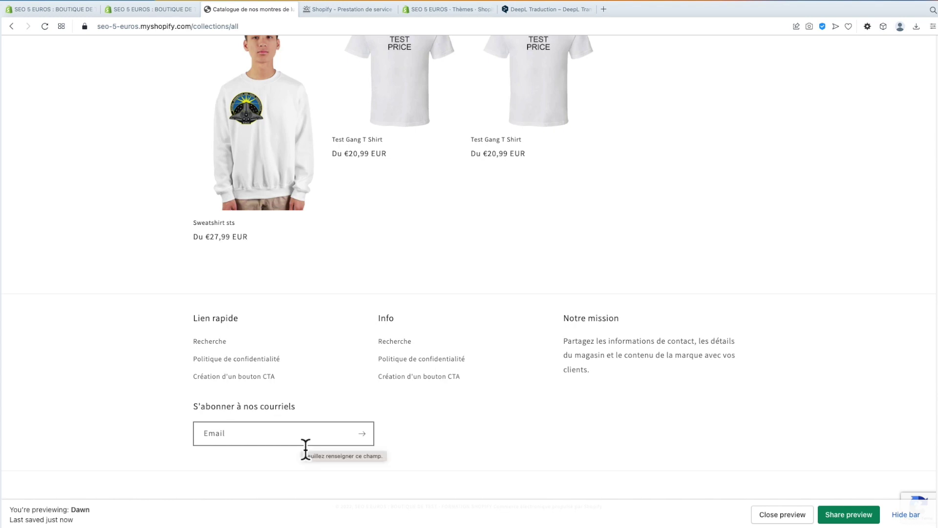
- Return to the Dawn theme content and filter it for "newsletter"
left_click(150, 8)
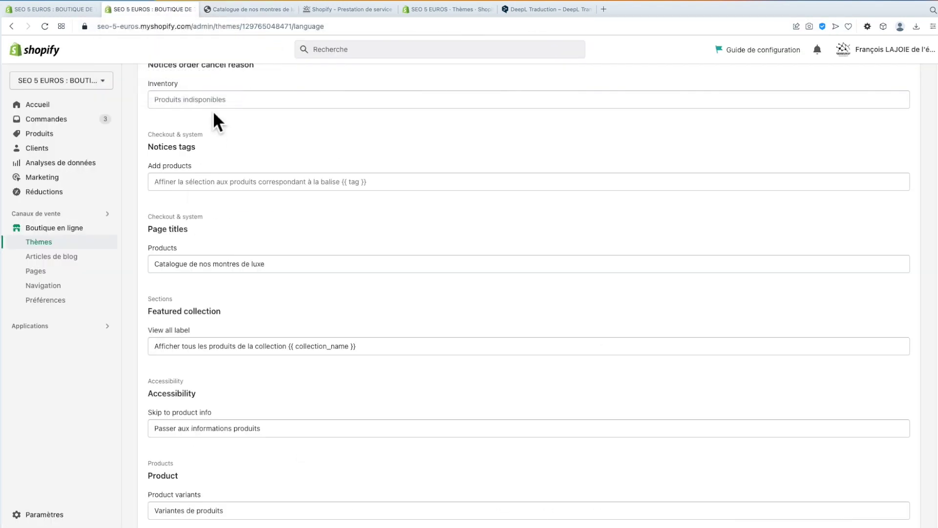
scroll(248, 166, "up", 15)
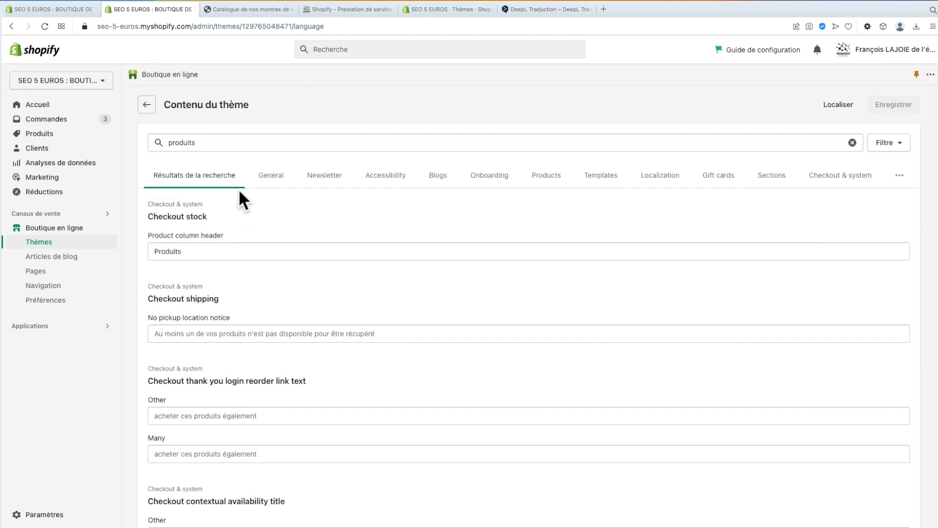
left_click(231, 155)
double_click(232, 154)
type("ne")
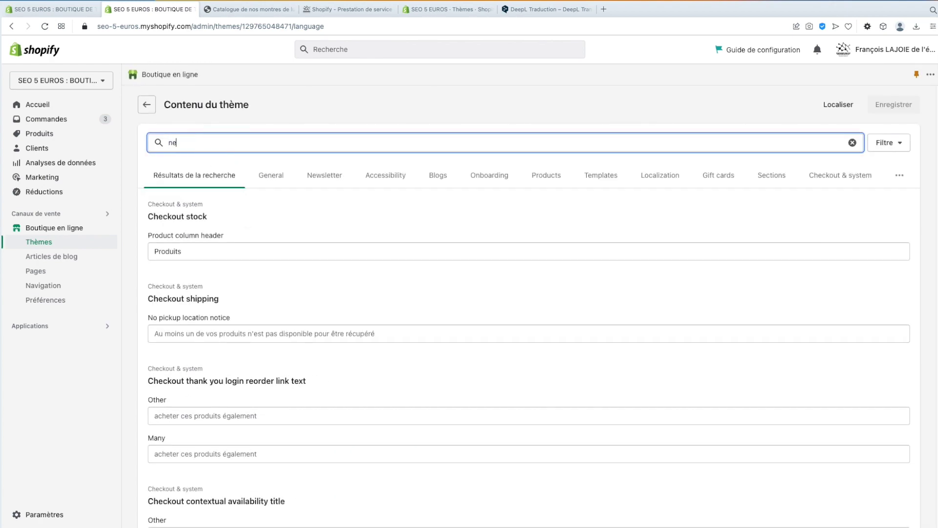
type("wsletter")
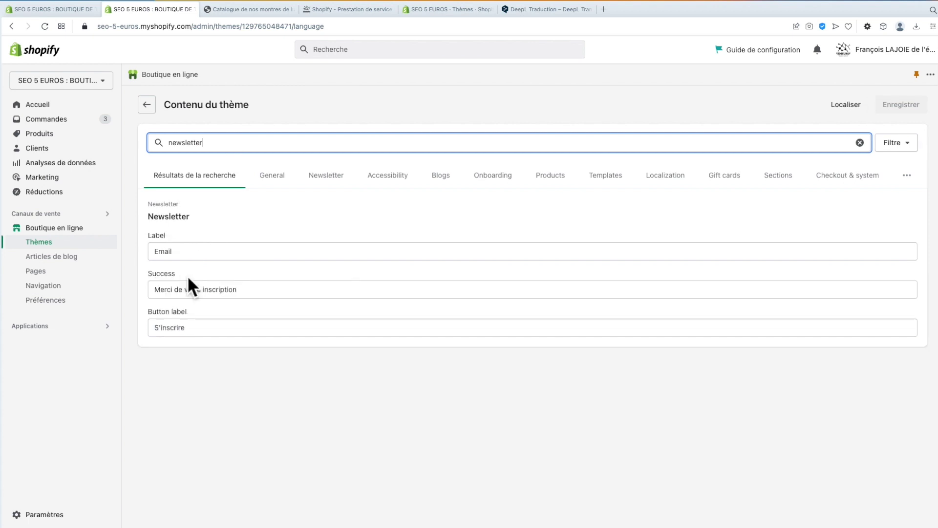
- Set the Newsletter label to "Saisir votre E-mail ici" after comparing it with the storefront footer, and save the theme content
double_click(188, 258)
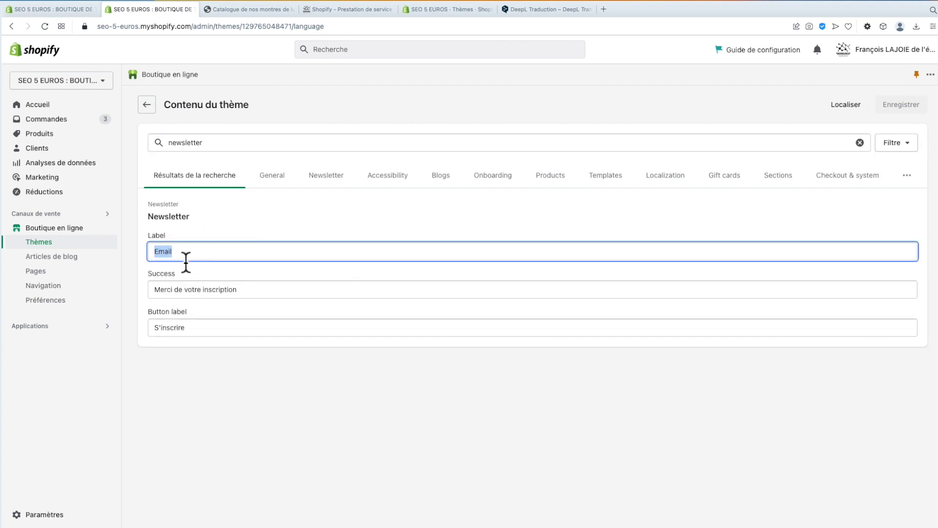
left_click(231, 9)
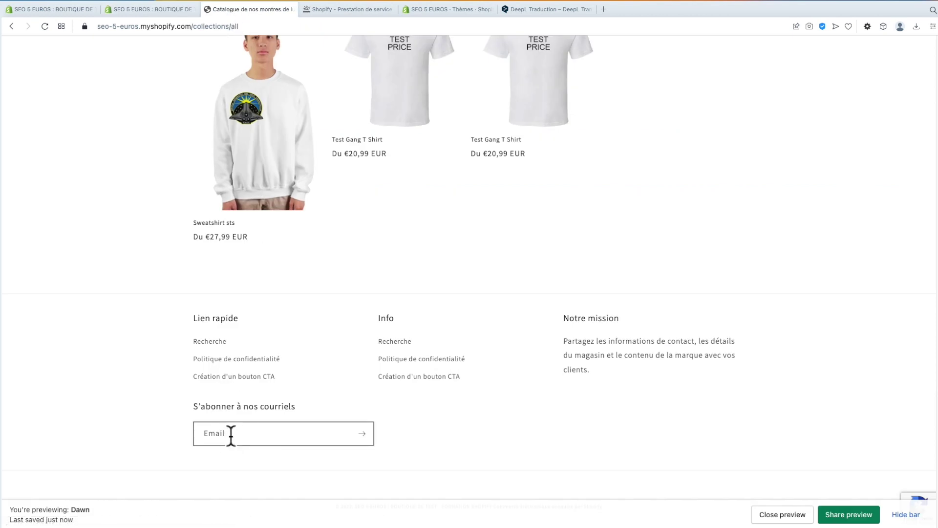
left_click(164, 6)
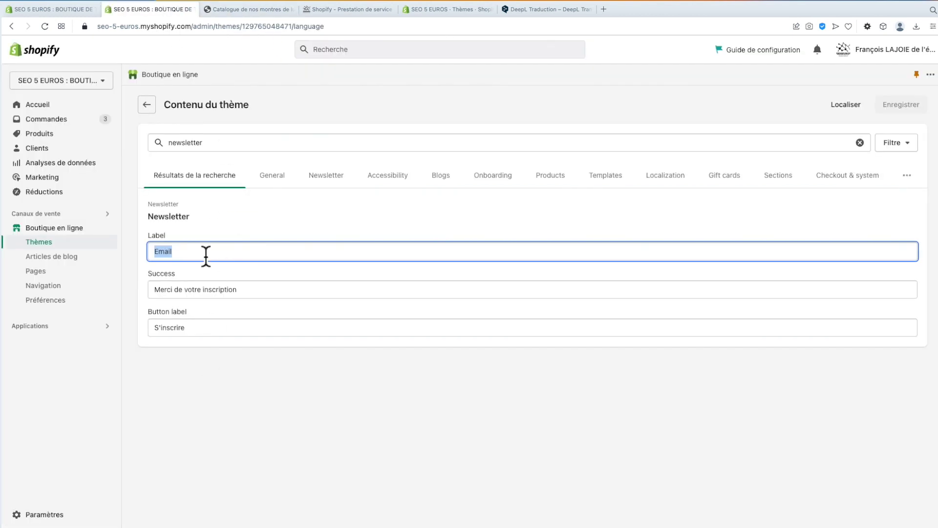
type("Sais")
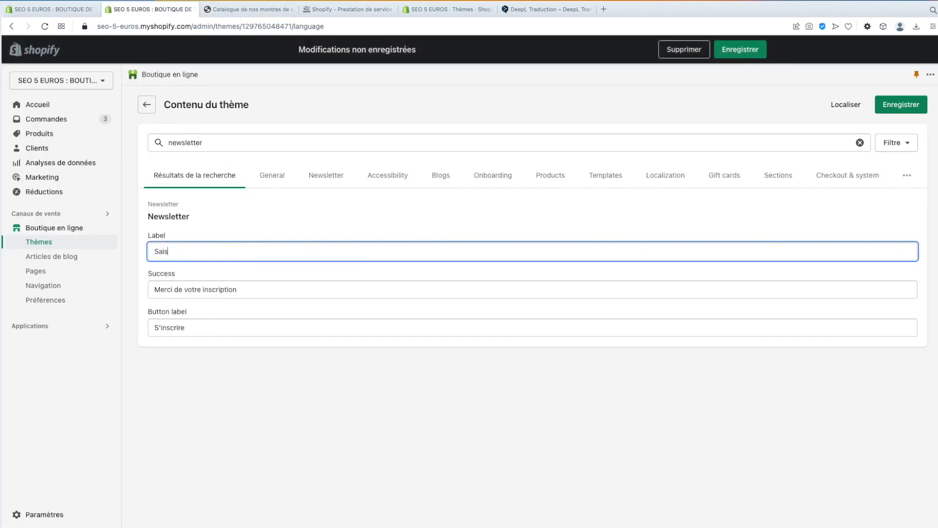
type("ir votre E-mail ici")
left_click(901, 104)
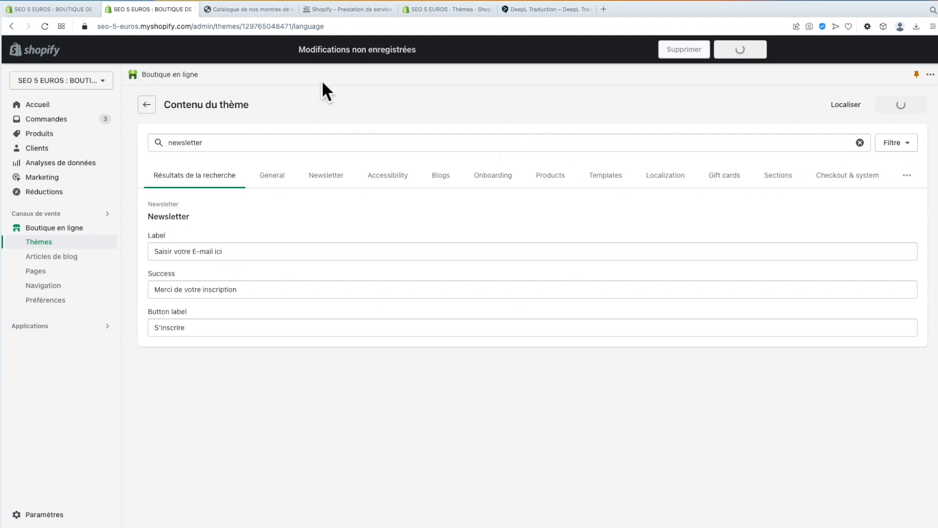
- Reload the storefront page and check the footer's newsletter field label and the page heading
left_click(251, 9)
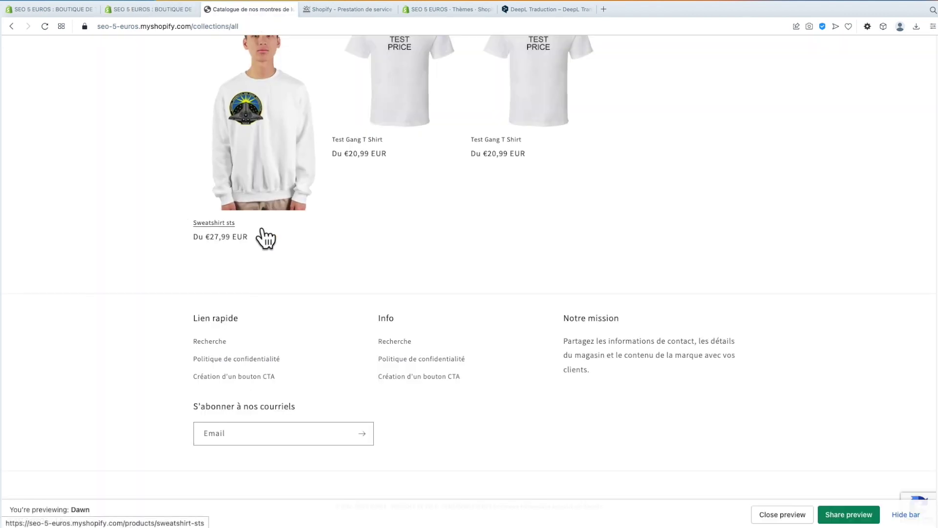
left_click(44, 26)
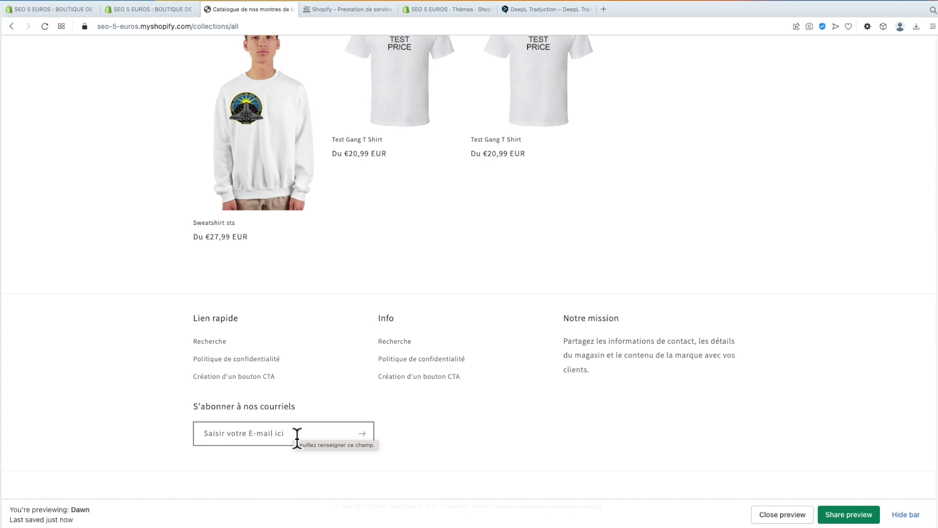
left_click(162, 11)
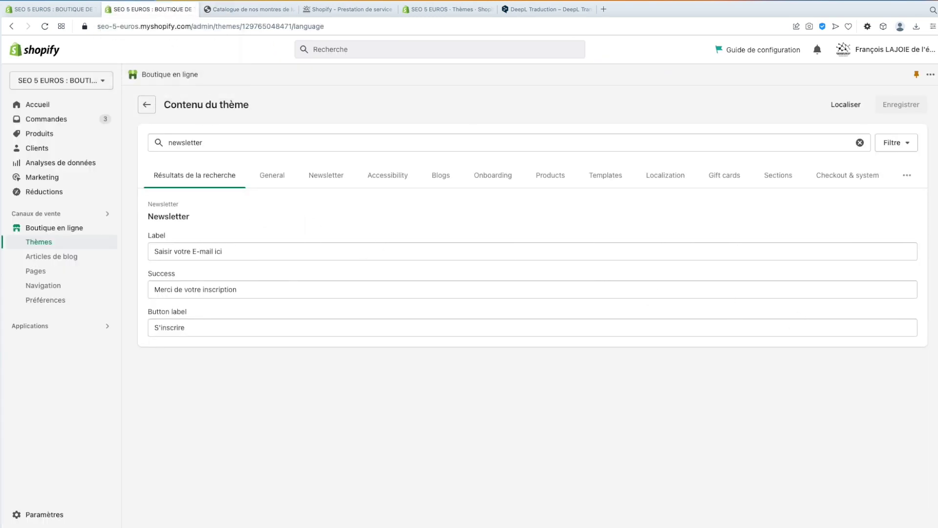
left_click(258, 11)
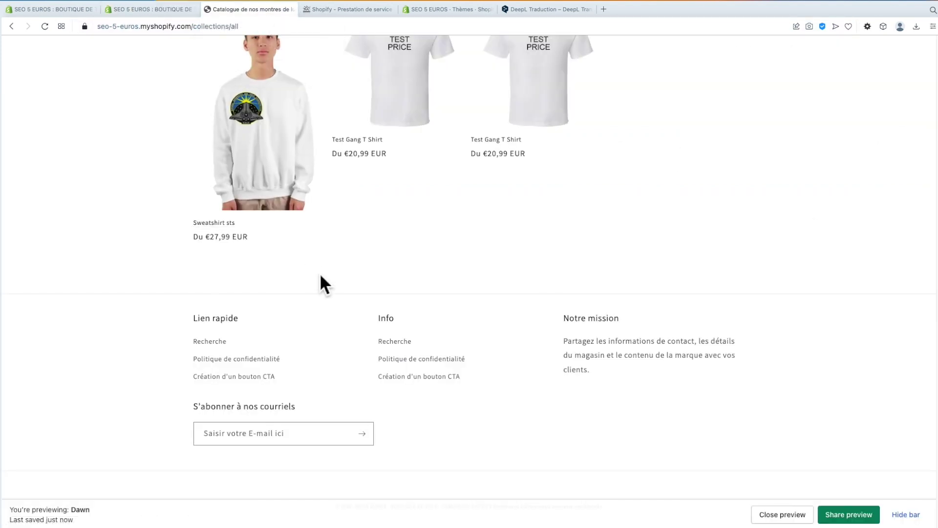
scroll(320, 274, "up", 5)
scroll(322, 278, "up", 4)
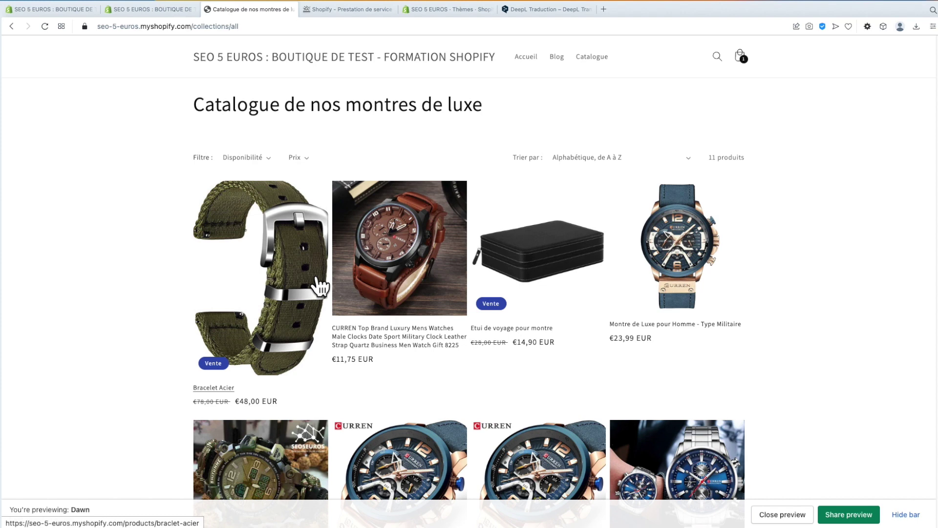
- Open the CURREN Top Brand Luxury Mens Watches product in the store admin and find its URL in the search engine listing
left_click(140, 10)
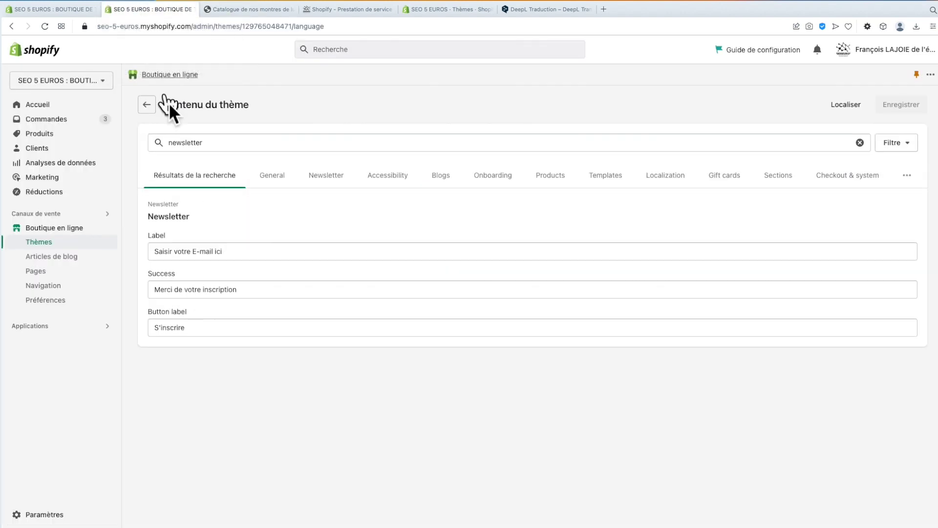
left_click(42, 134)
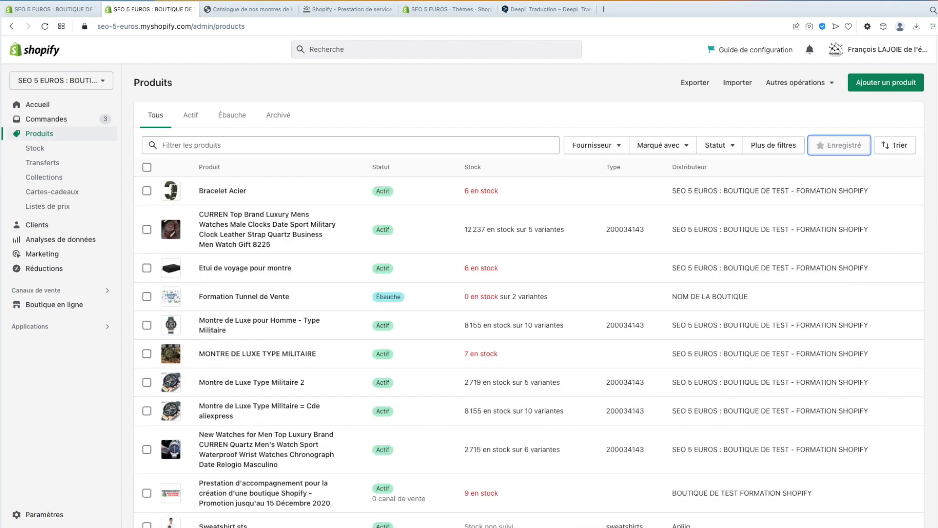
left_click(248, 223)
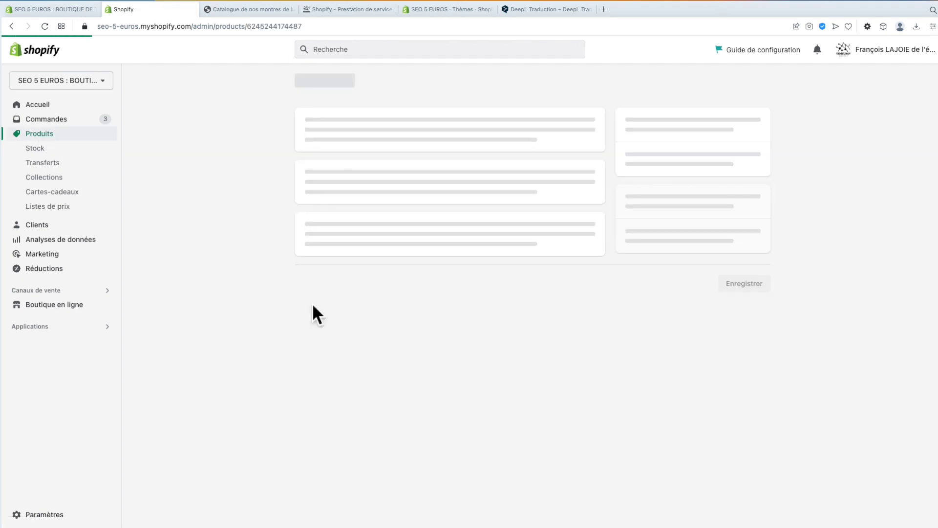
scroll(309, 312, "down", 15)
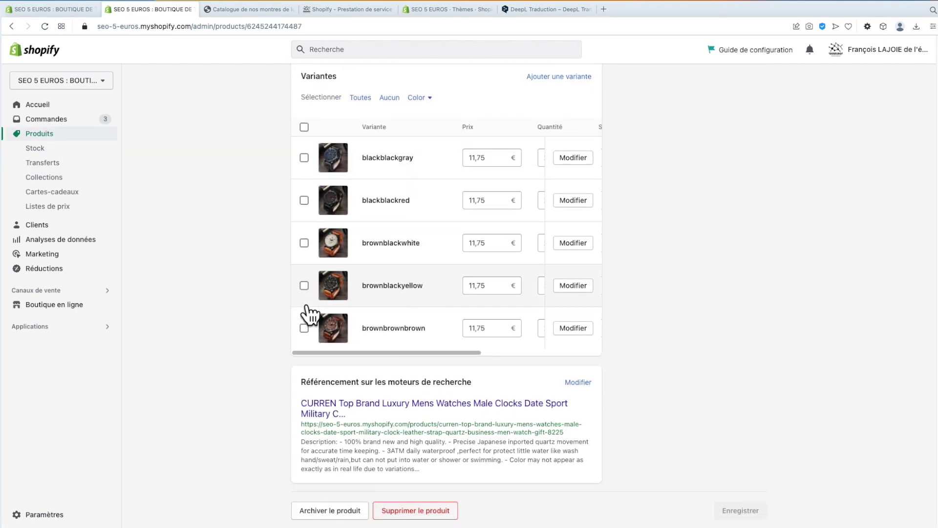
left_click_drag(359, 433, 374, 434)
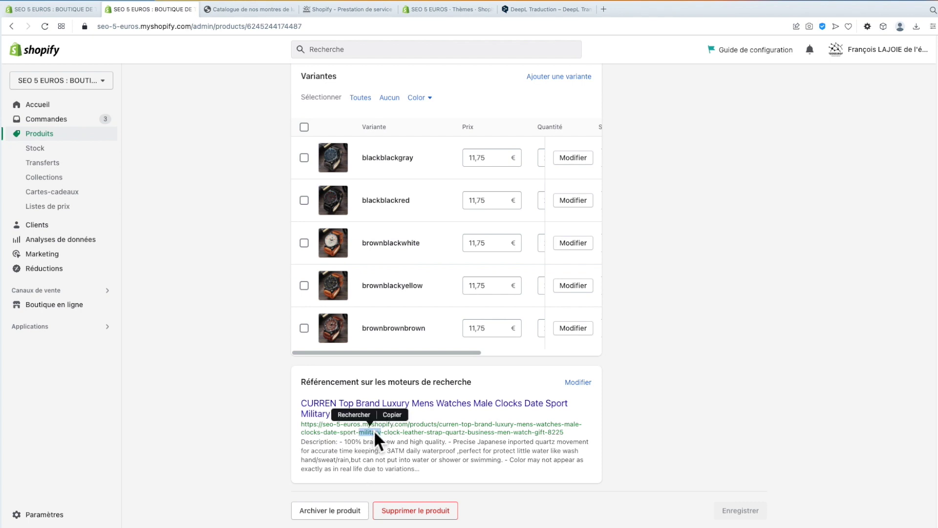
left_click(421, 432)
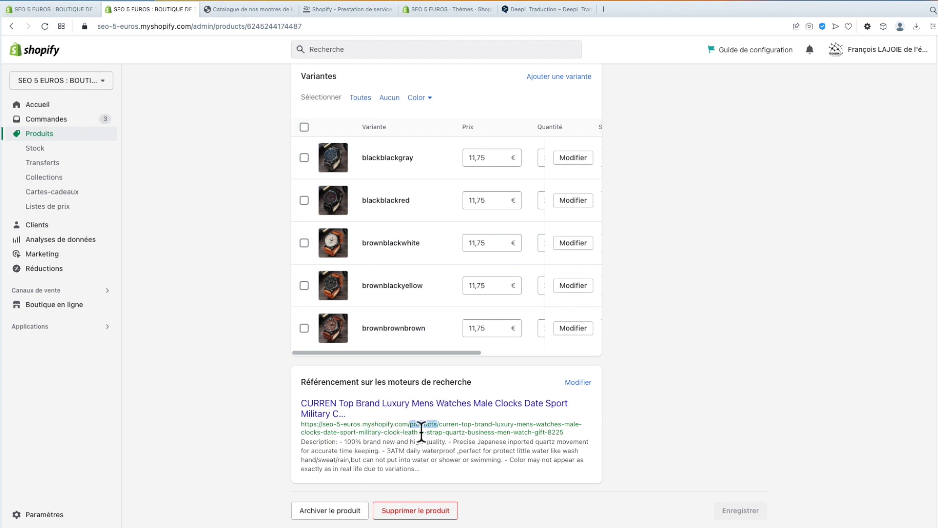
triple_click(421, 432)
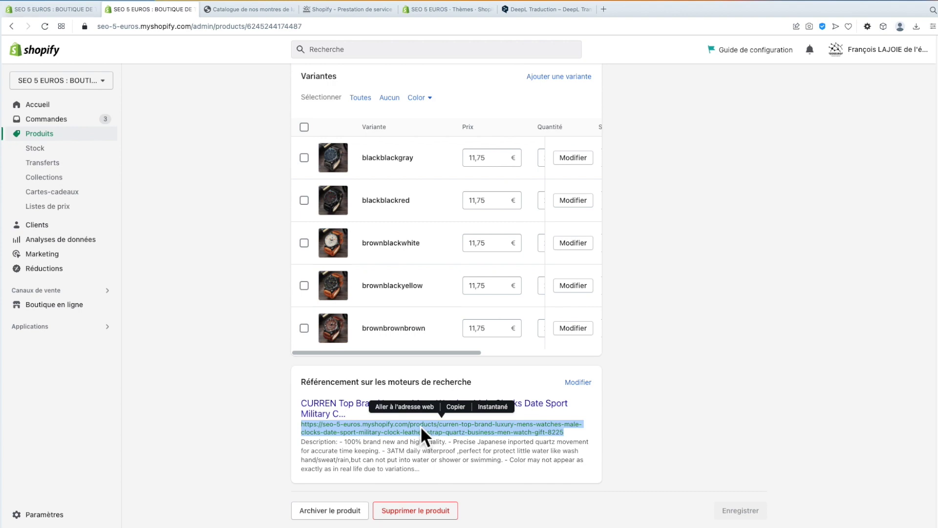
- Edit the product's search engine listing and replace the URL handle with "montre de luxe curren"
left_click(578, 382)
scroll(185, 408, "down", 4)
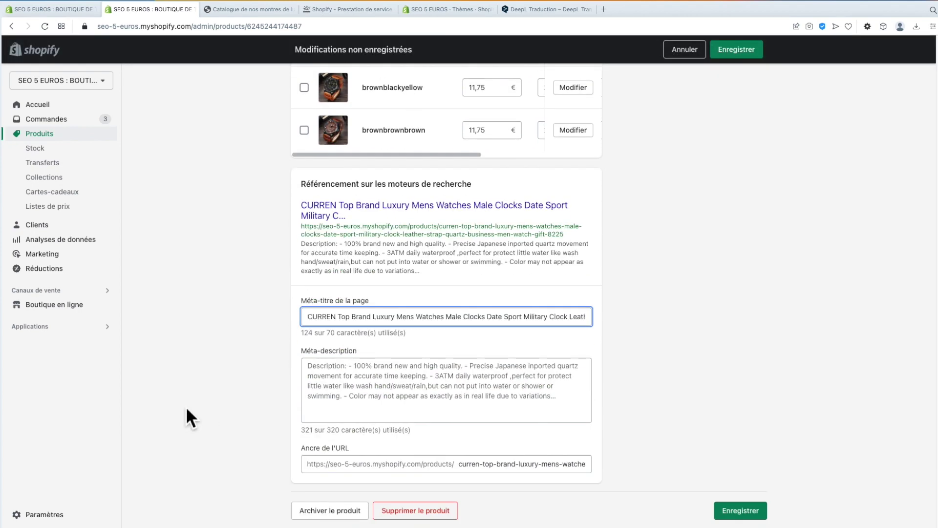
triple_click(469, 471)
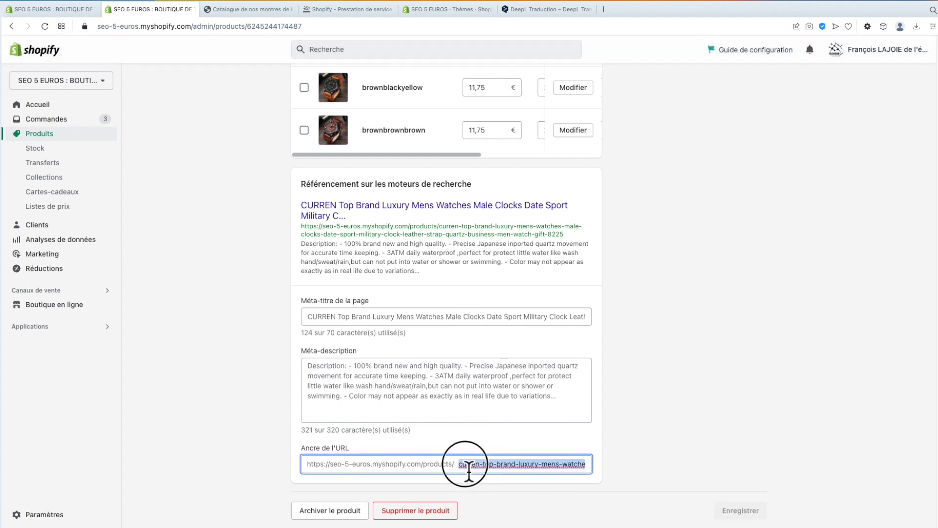
type("mont")
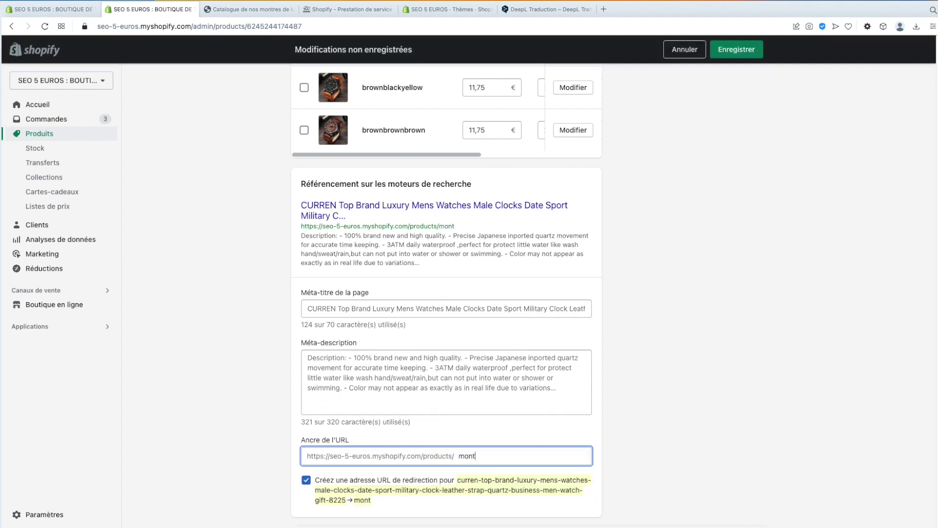
type("re de de luxe curren")
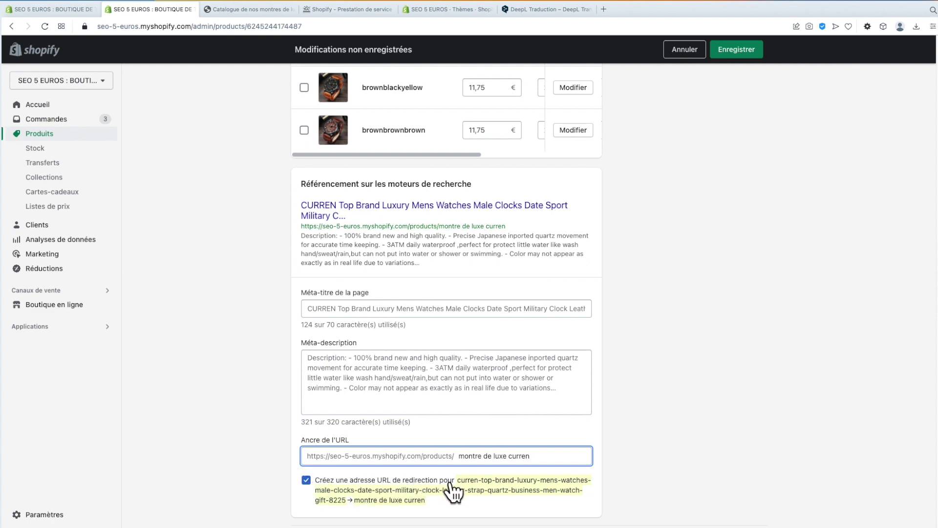
- Disable the URL redirection from the old product handle and save the product
left_click(305, 480)
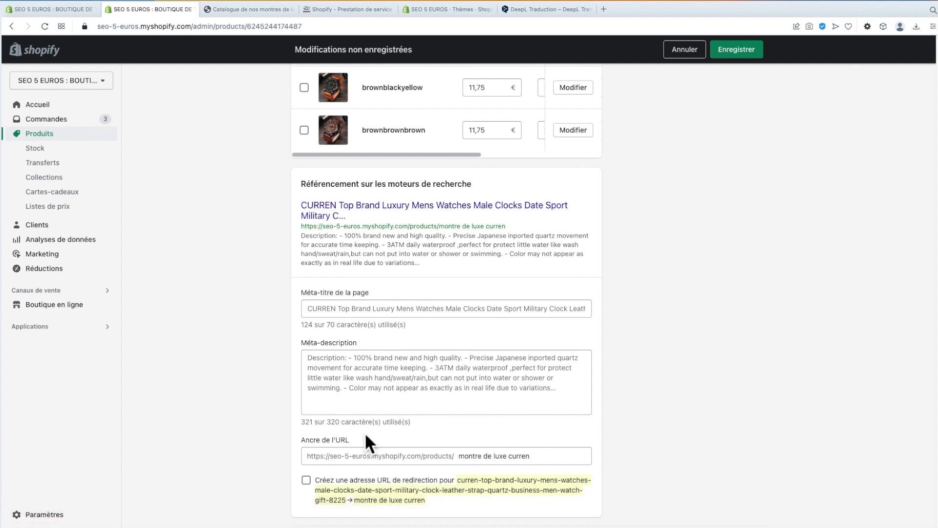
left_click(732, 50)
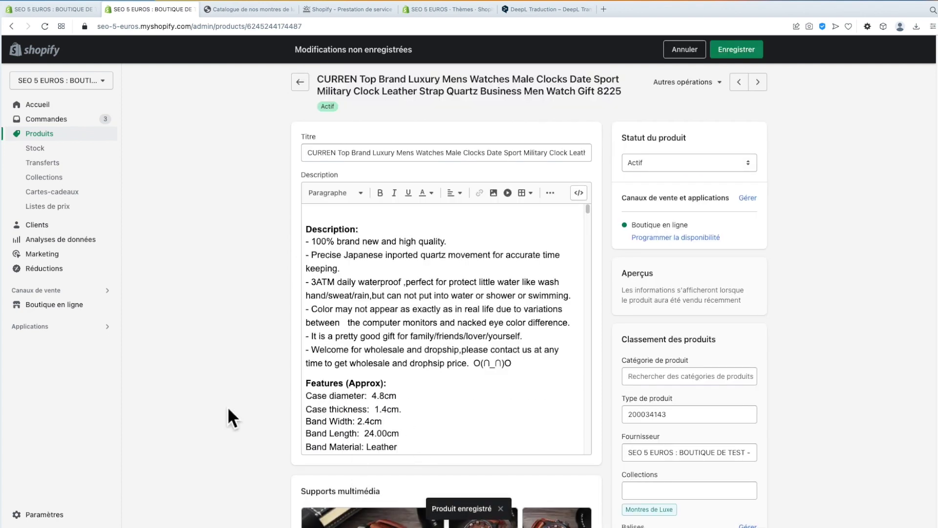
scroll(227, 405, "down", 10)
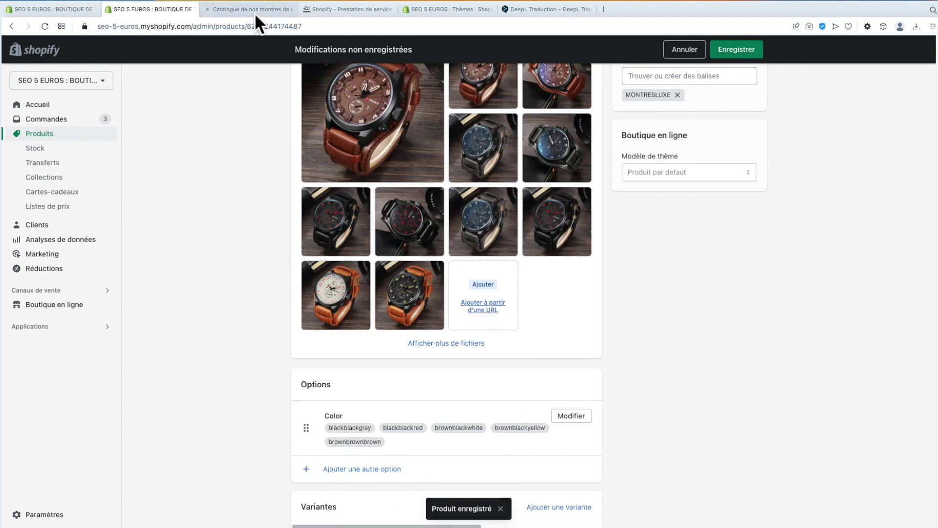
scroll(318, 234, "up", 10)
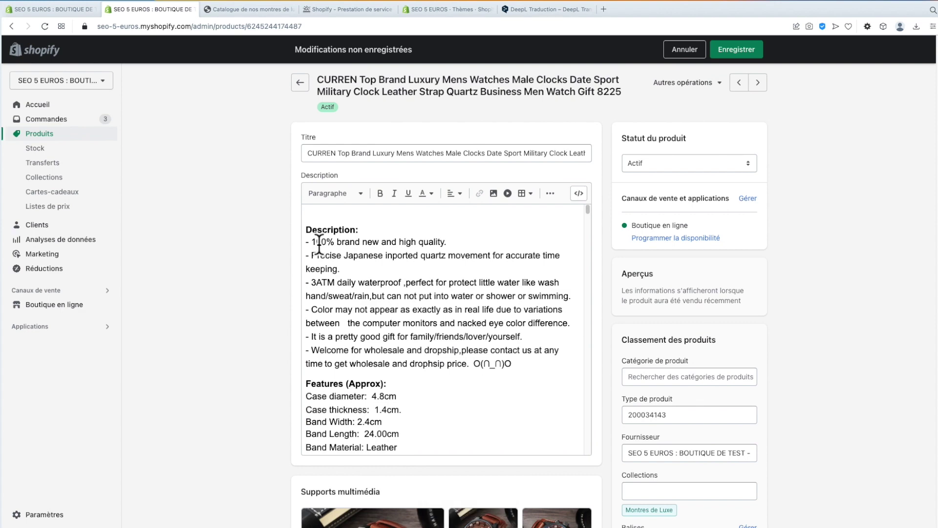
- Open the CURREN Top Brand Luxury watch from the storefront catalogue and examine the text of the page that loads
left_click(238, 11)
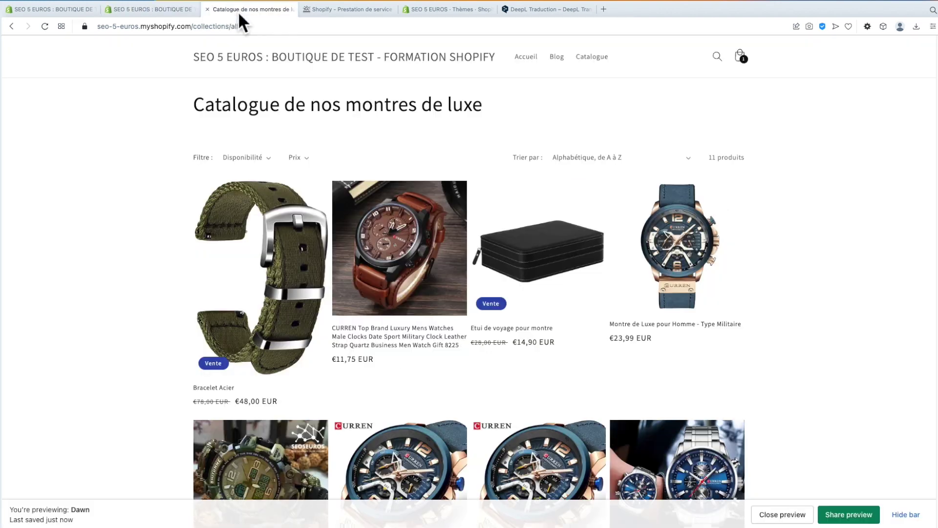
left_click(392, 251)
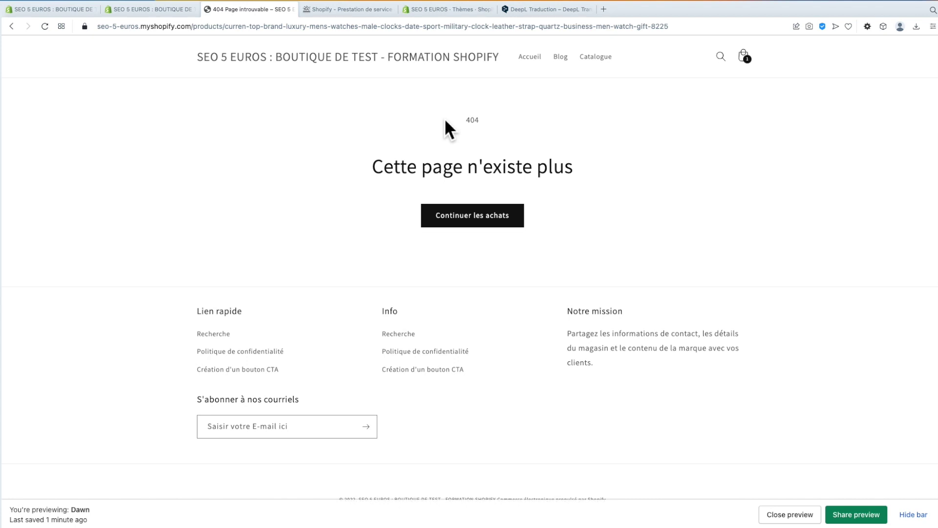
double_click(476, 122)
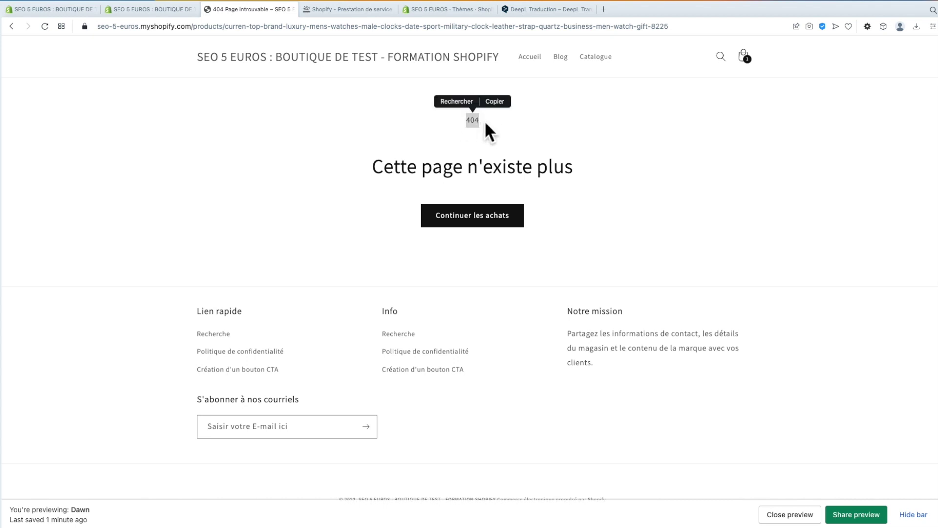
triple_click(467, 171)
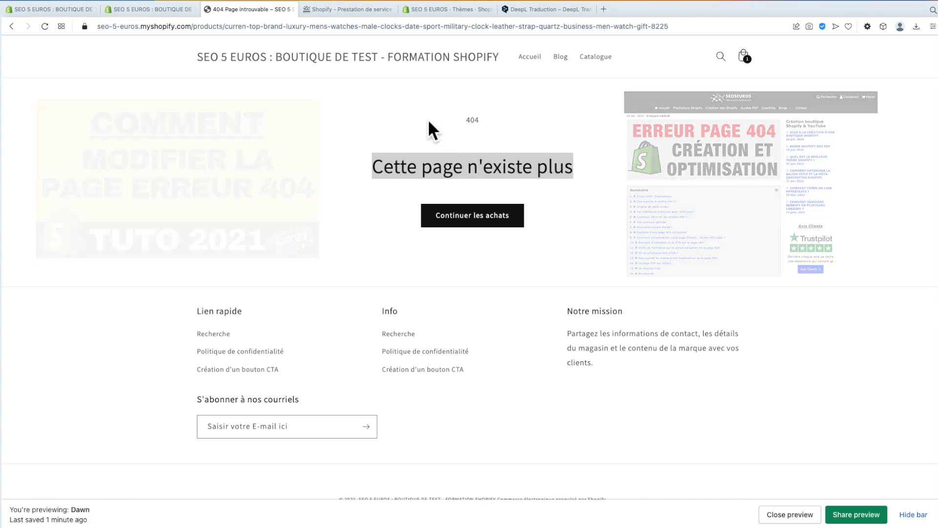
- Switch to the SEO5EUROS site and look through its Boutique Shopify blog for the article on the 404 page
left_click(344, 14)
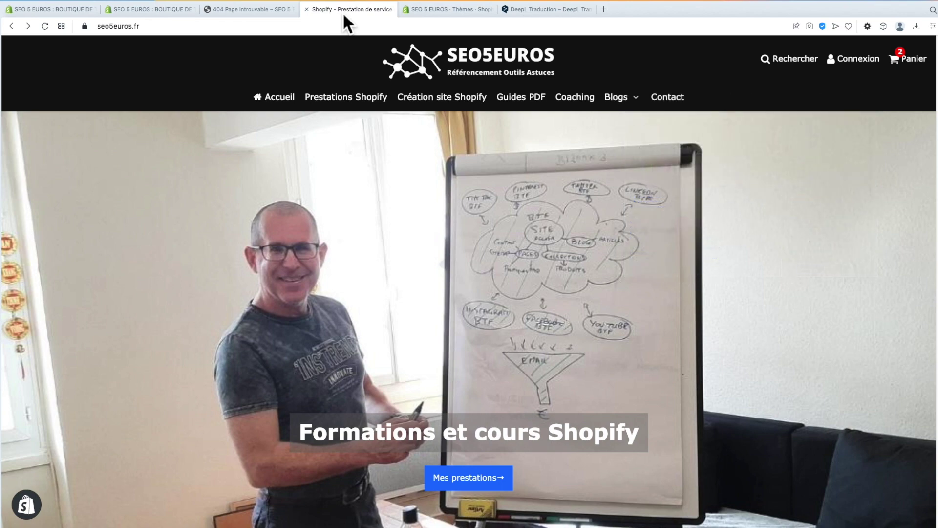
left_click(616, 98)
left_click(632, 128)
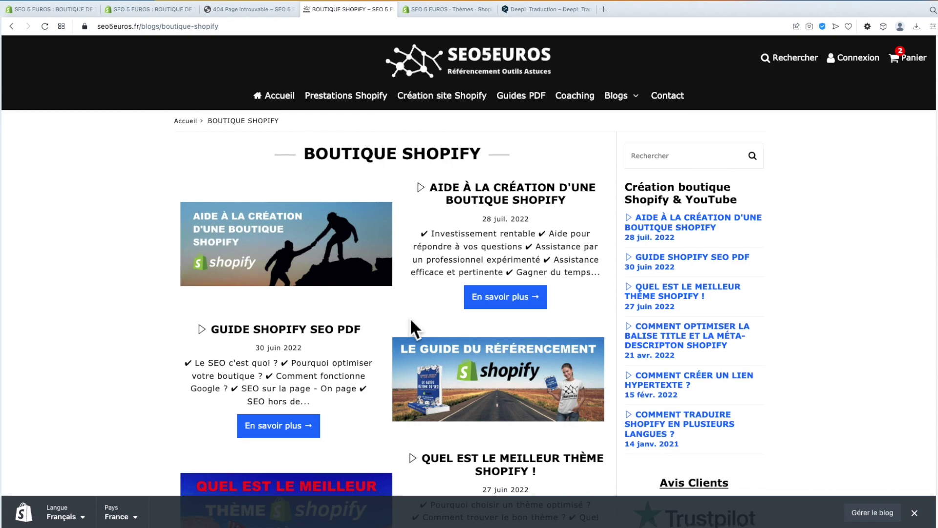
scroll(411, 321, "down", 3)
scroll(412, 323, "down", 5)
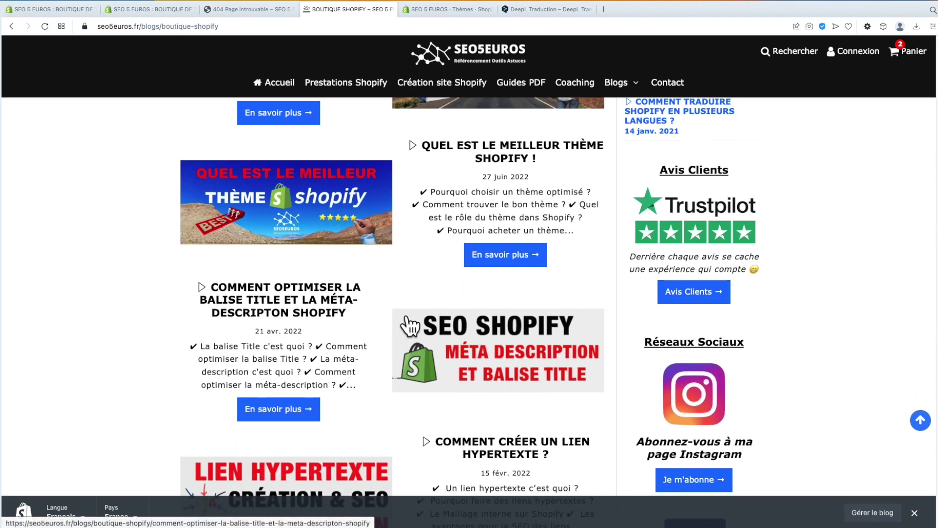
scroll(412, 324, "down", 7)
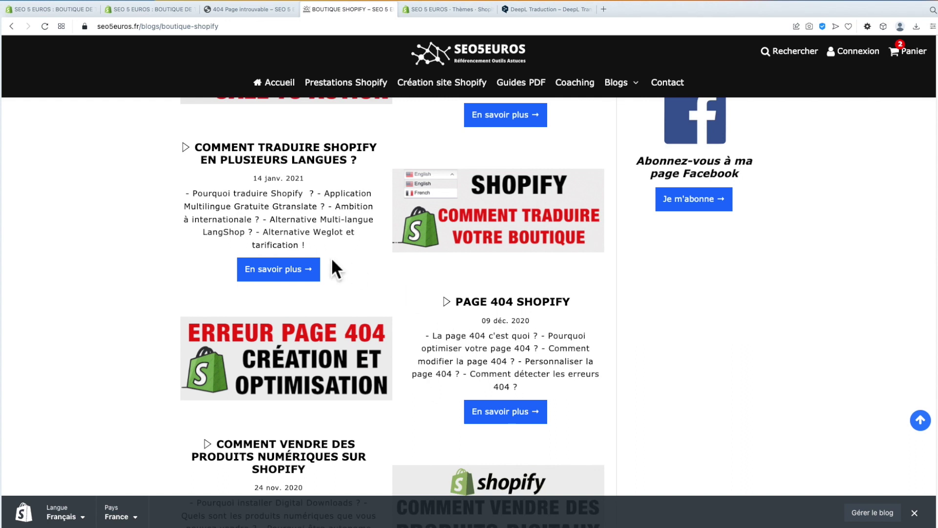
- Load the misspelled blog address seo5euros.fr/blogs/boutique-shpify to bring up the site's 404 page
left_click(195, 26)
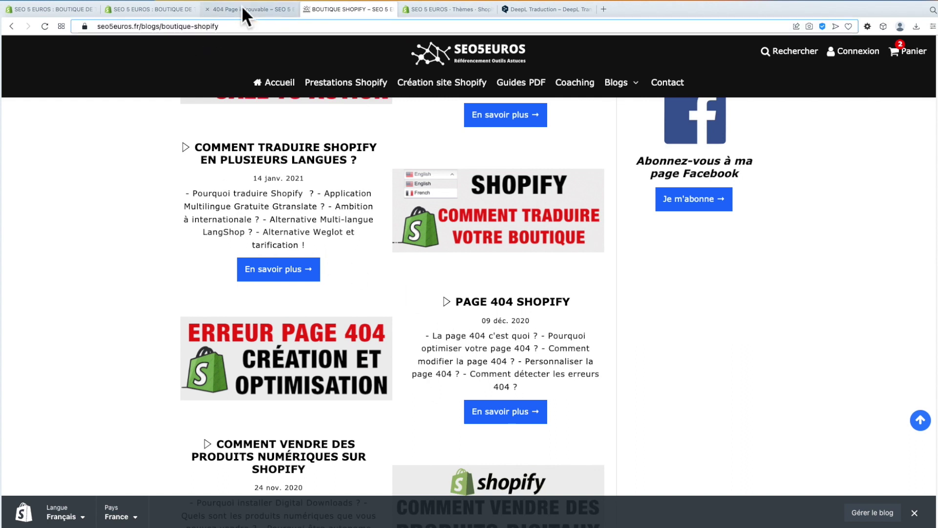
key("BackSpace")
key("Return")
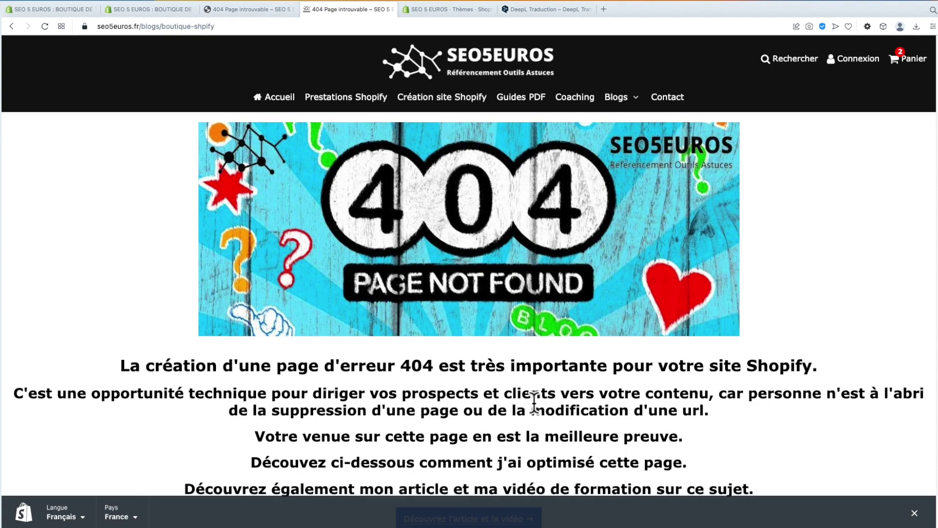
- Examine the SEO5EUROS custom 404 page, including its banner, explanatory text, article and book links, customer reviews and service collections
scroll(532, 403, "down", 2)
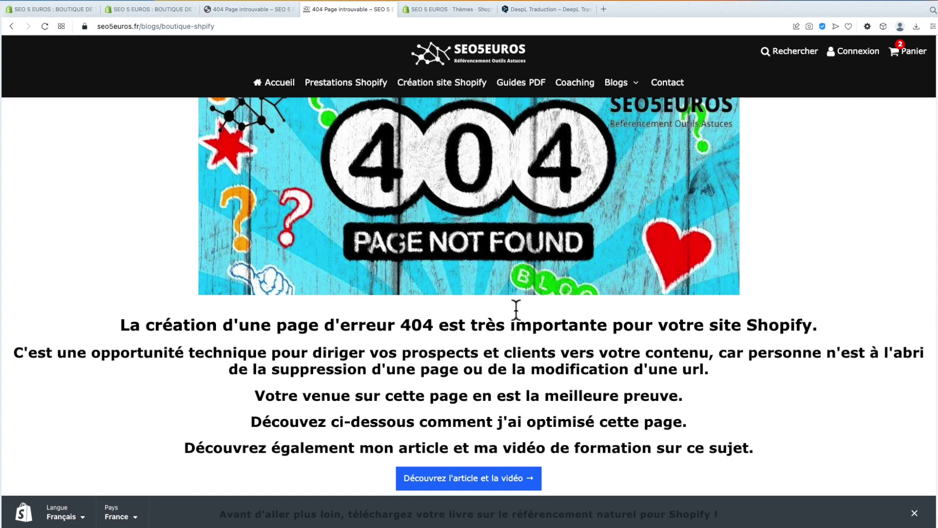
scroll(494, 257, "down", 1)
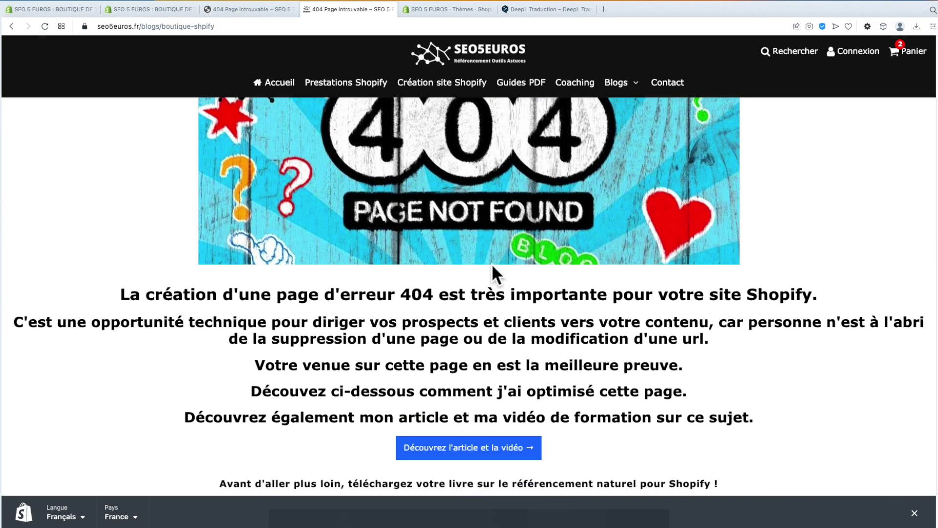
scroll(493, 266, "down", 5)
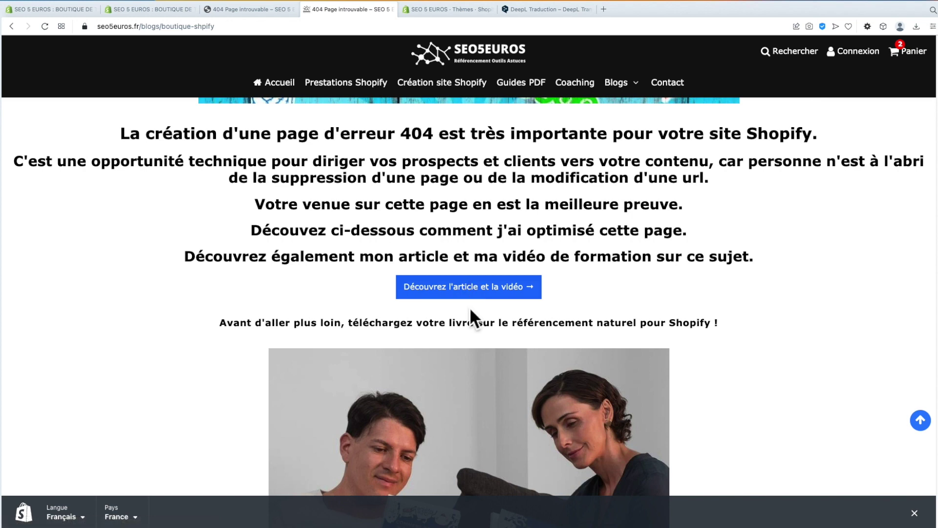
scroll(470, 307, "down", 7)
scroll(470, 308, "down", 5)
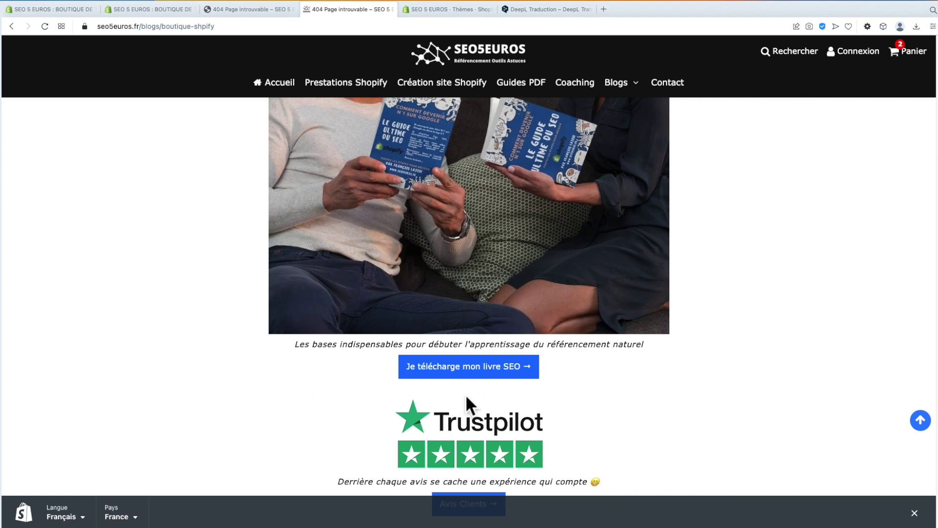
scroll(483, 373, "down", 1)
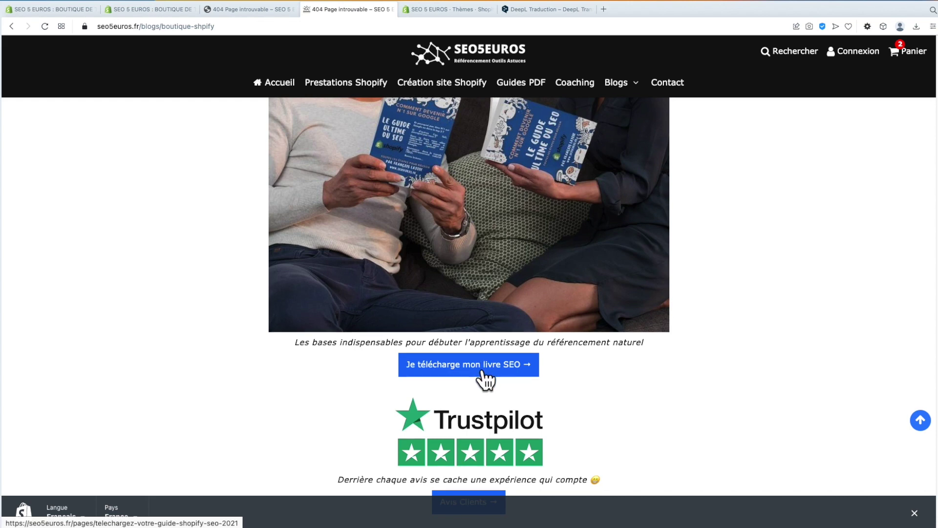
scroll(484, 379, "down", 5)
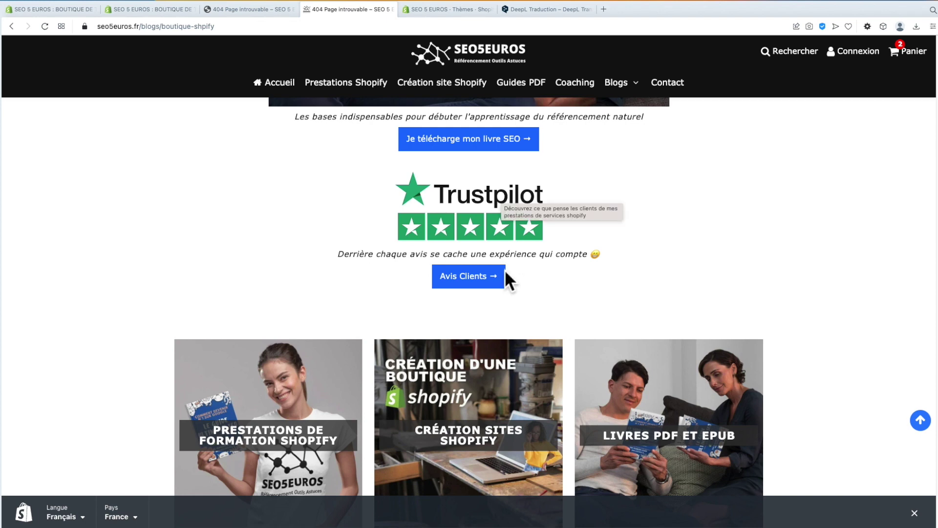
scroll(482, 308, "down", 5)
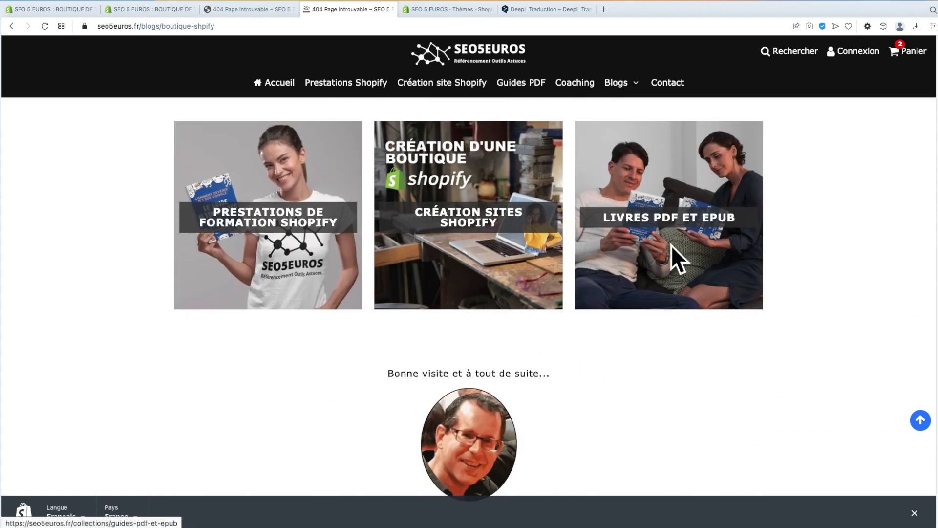
scroll(608, 318, "down", 1)
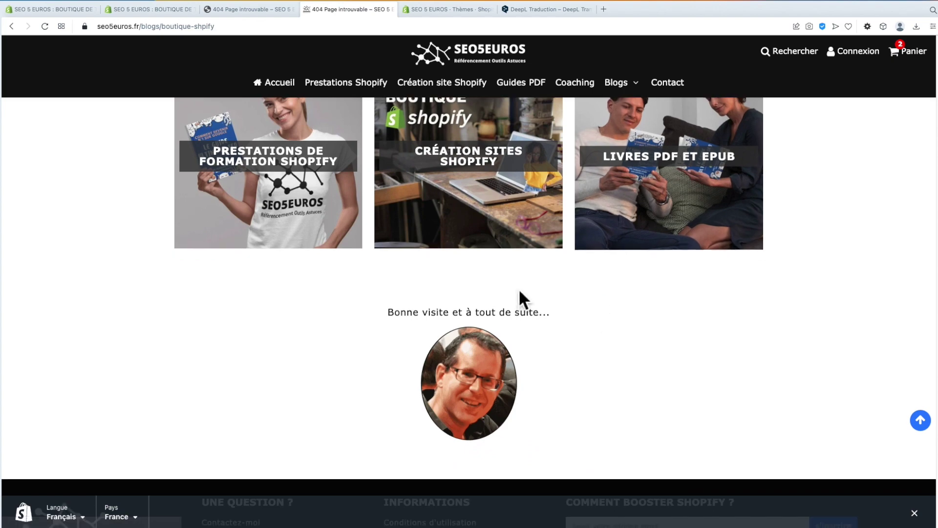
scroll(536, 358, "down", 1)
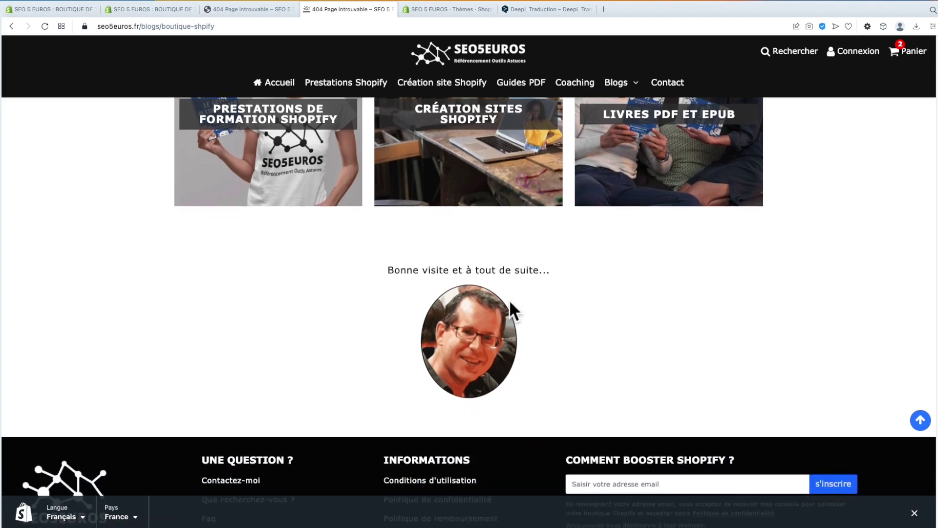
scroll(544, 330, "up", 10)
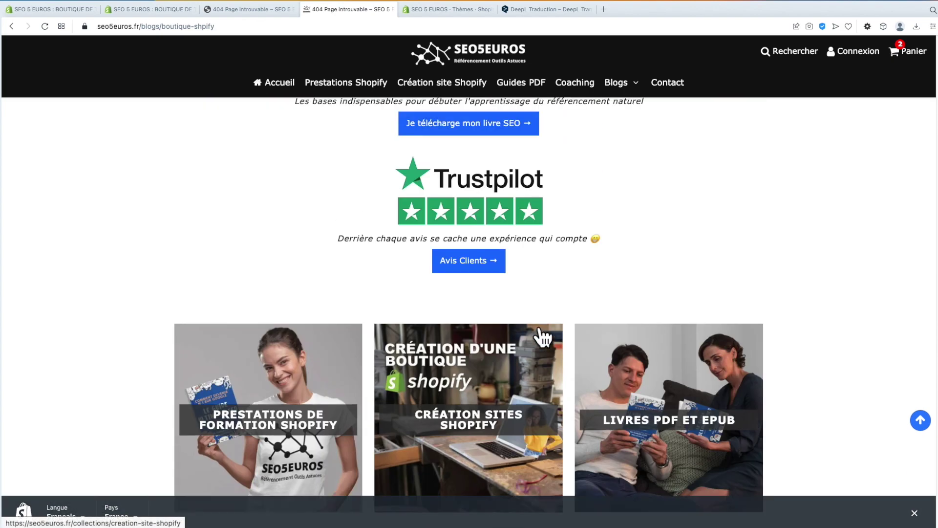
- Open the article on the 404 page from the custom error page, look through its advice, and open its training video
scroll(542, 332, "up", 14)
scroll(539, 326, "down", 7)
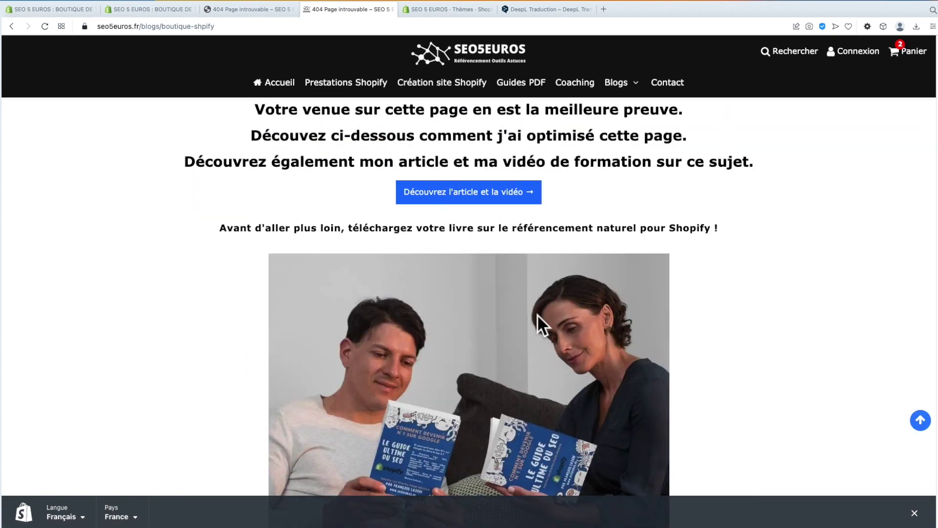
left_click(472, 186)
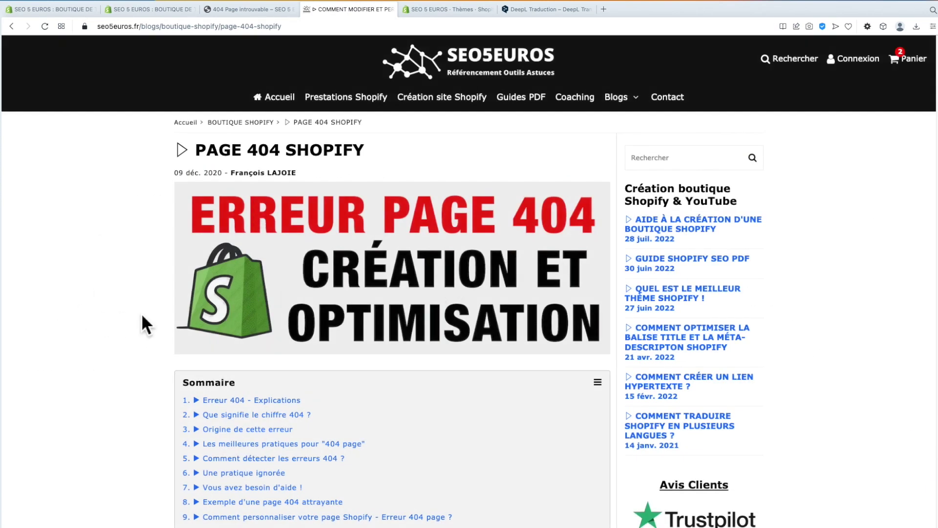
scroll(142, 315, "down", 12)
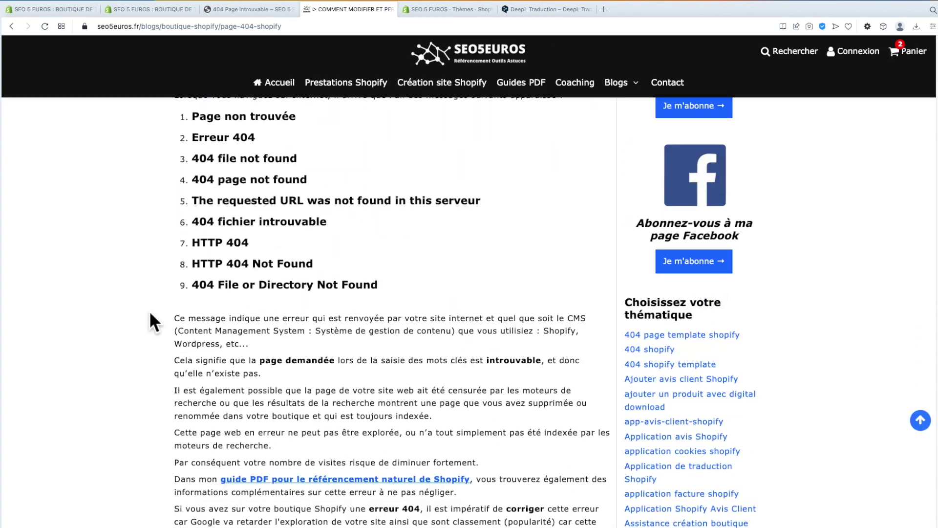
scroll(150, 313, "down", 13)
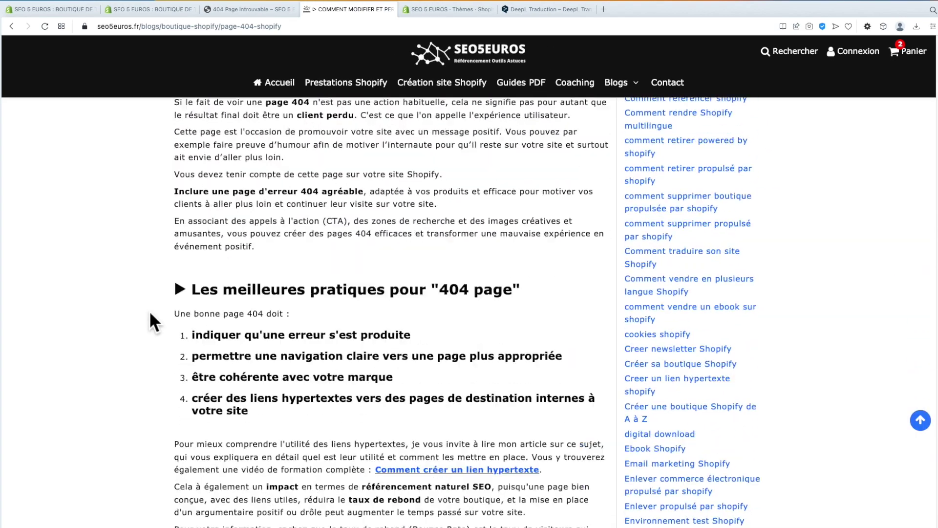
scroll(150, 314, "down", 12)
scroll(308, 379, "down", 20)
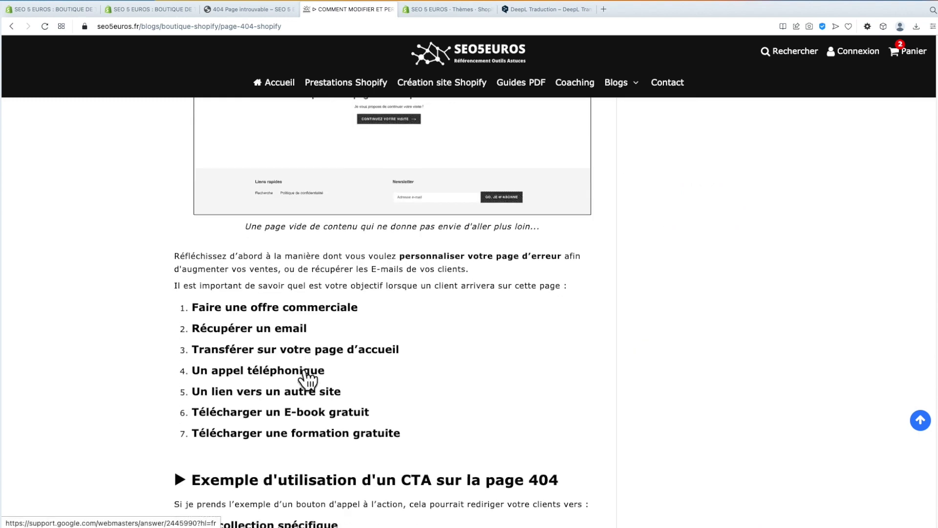
scroll(307, 379, "up", 5)
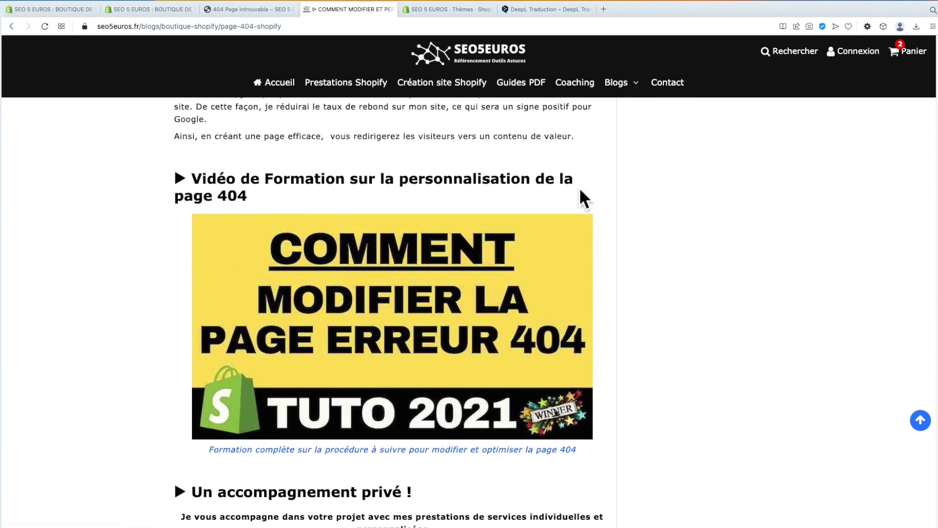
left_click(339, 324)
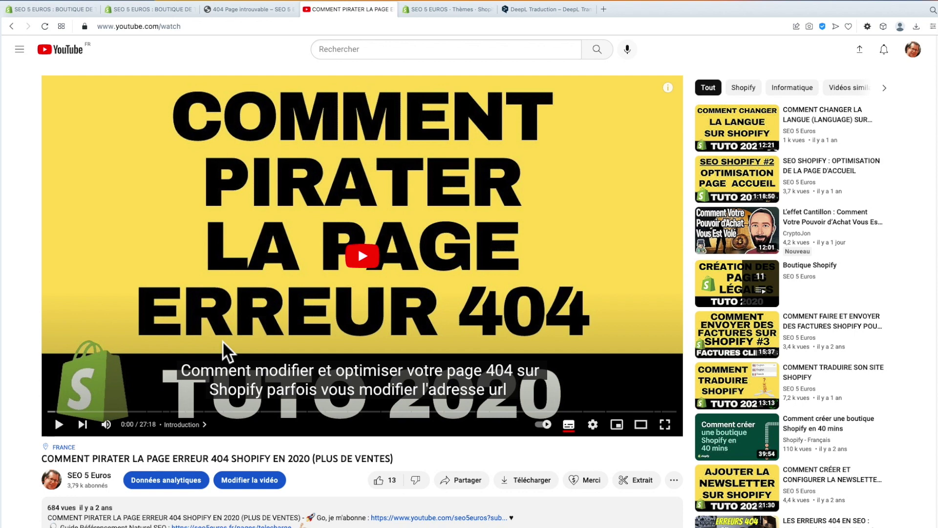
- Return to the Shopify admin, leave the product page without saving, and open the Dawn theme's default content for editing
left_click(160, 15)
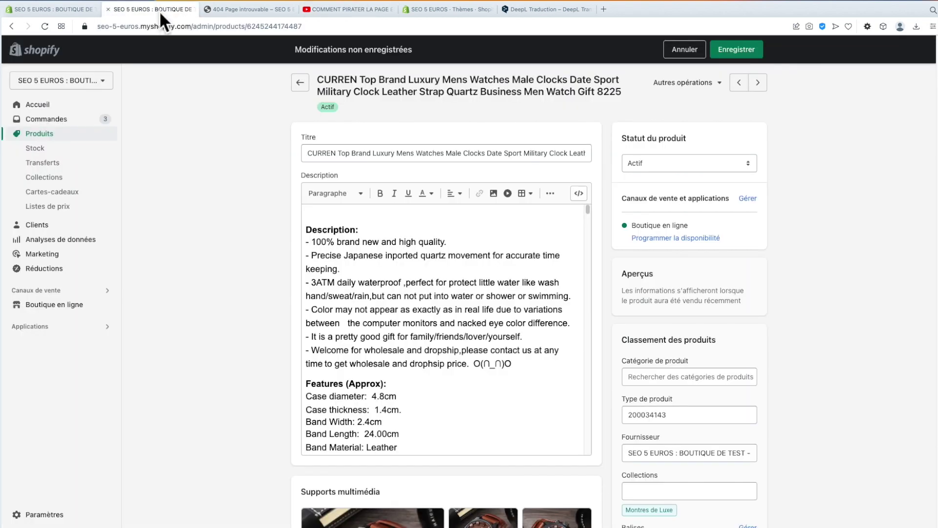
left_click(74, 306)
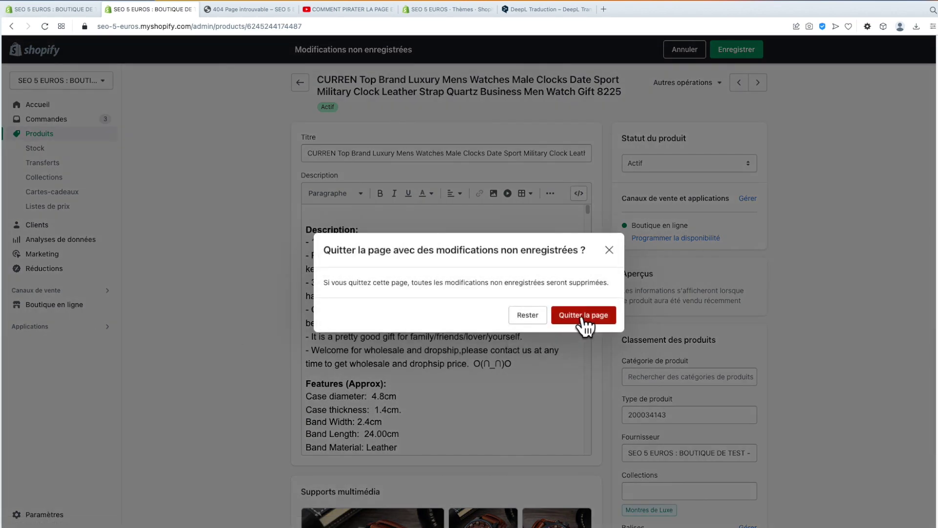
left_click(583, 317)
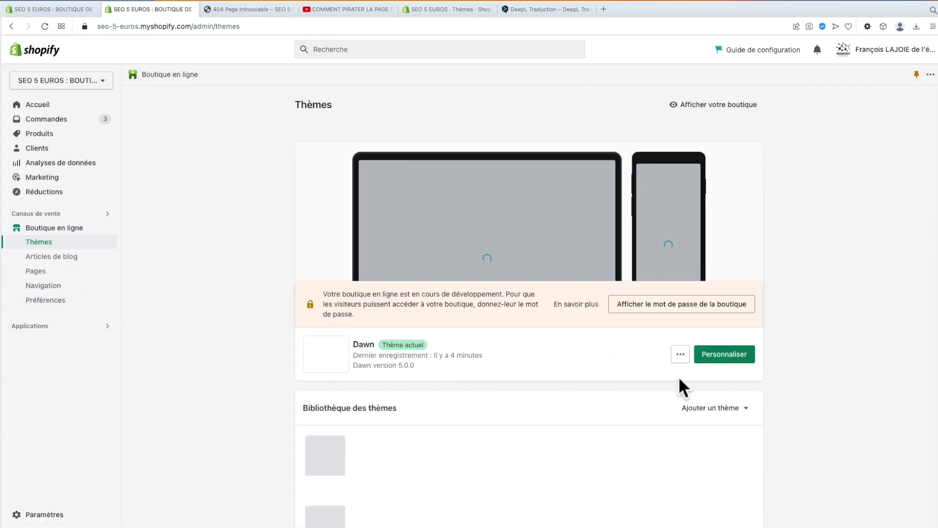
left_click(681, 355)
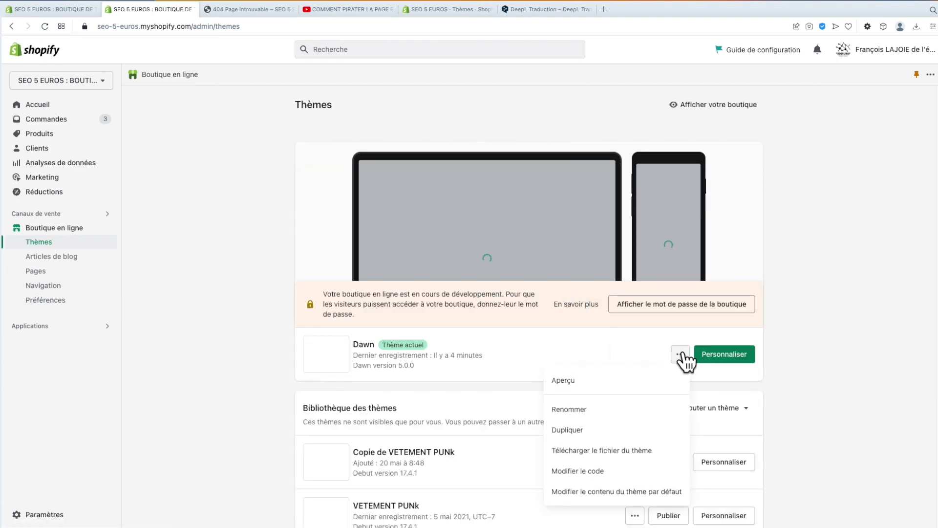
left_click(611, 494)
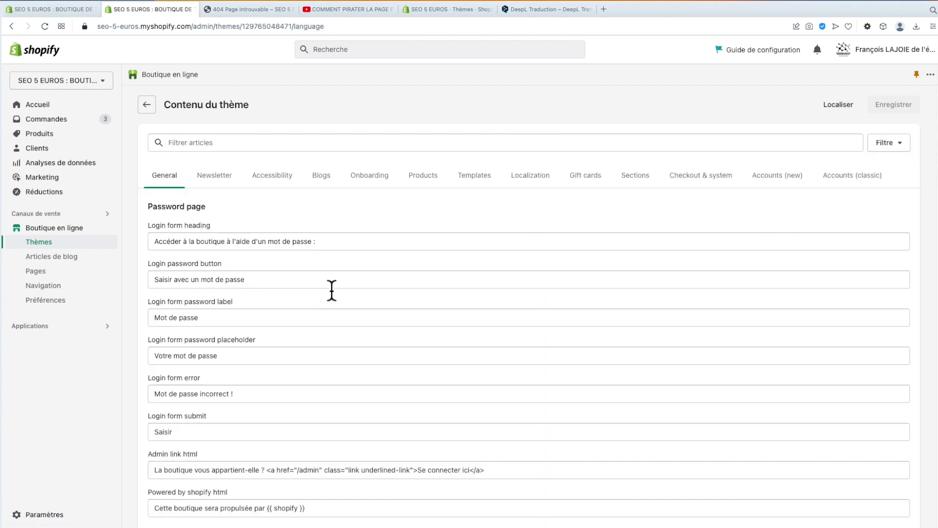
- Filter the theme content by 404 and compare it with the 404 page on the storefront
left_click(200, 143)
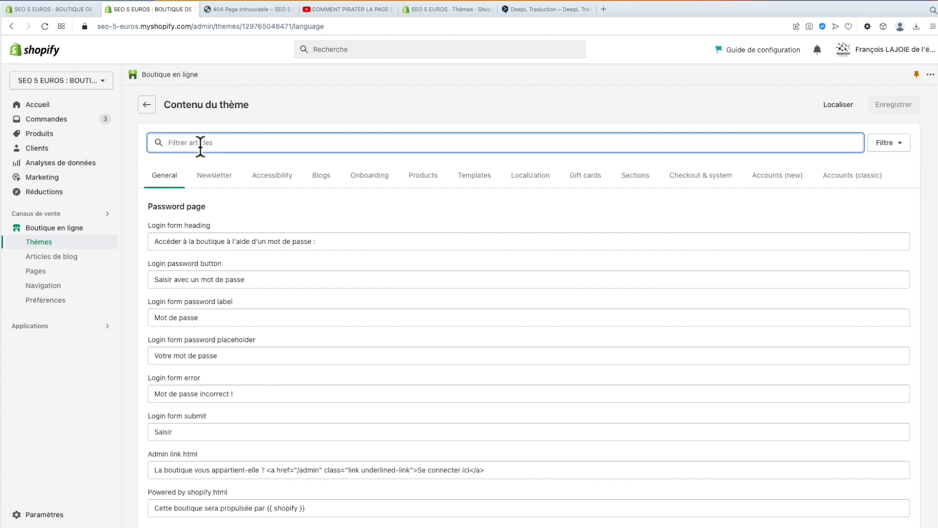
type("404")
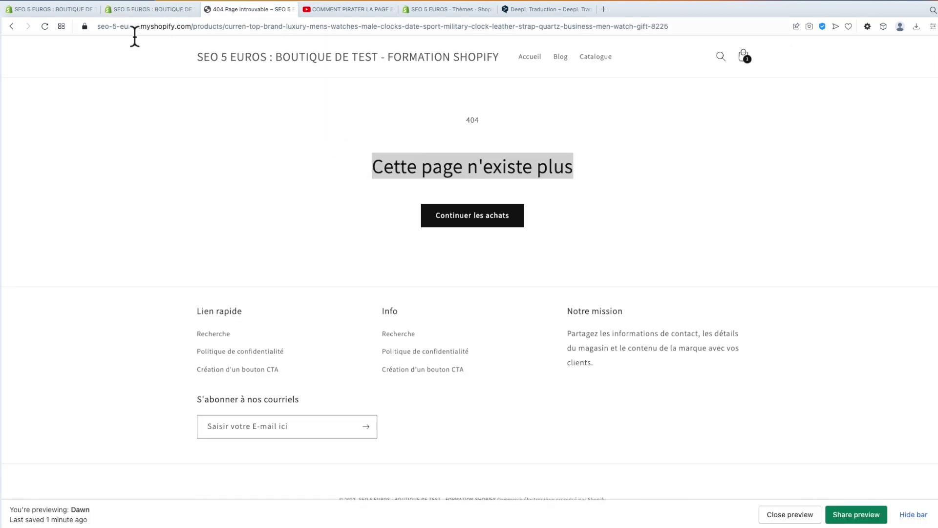
left_click(146, 9)
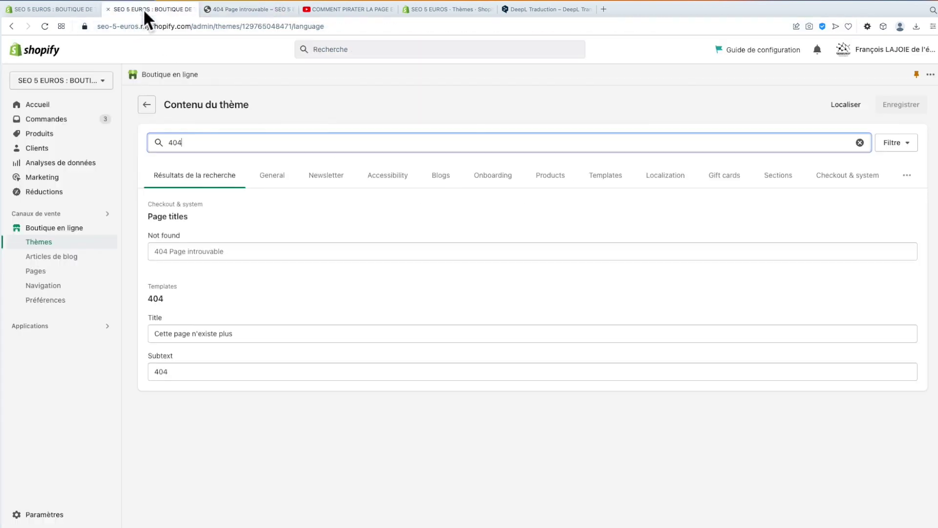
- Set the 404 template's title to "Désolé cette page n'existe plus sur notre boutique, nous vous proposons de continuez votre visite 😇"
triple_click(272, 342)
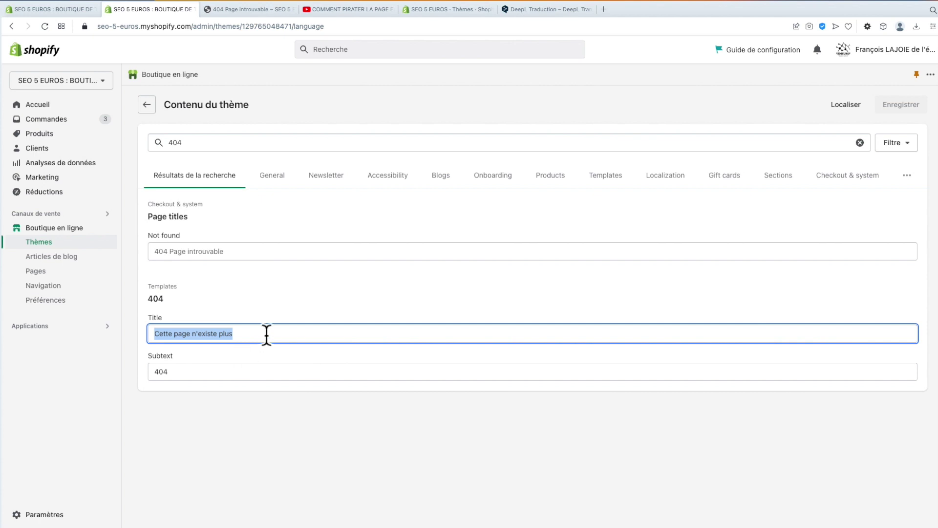
type("Déso")
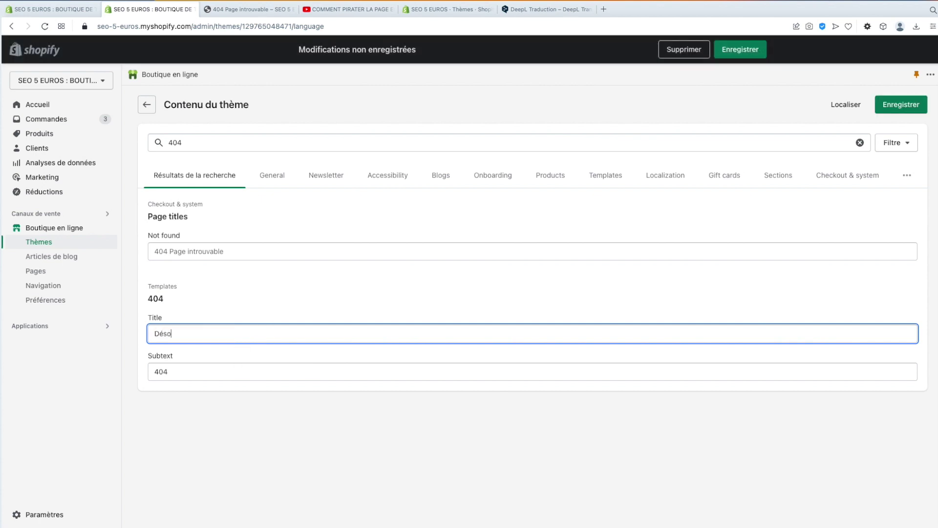
type("lé cette page n'existe plus sur notre boutique")
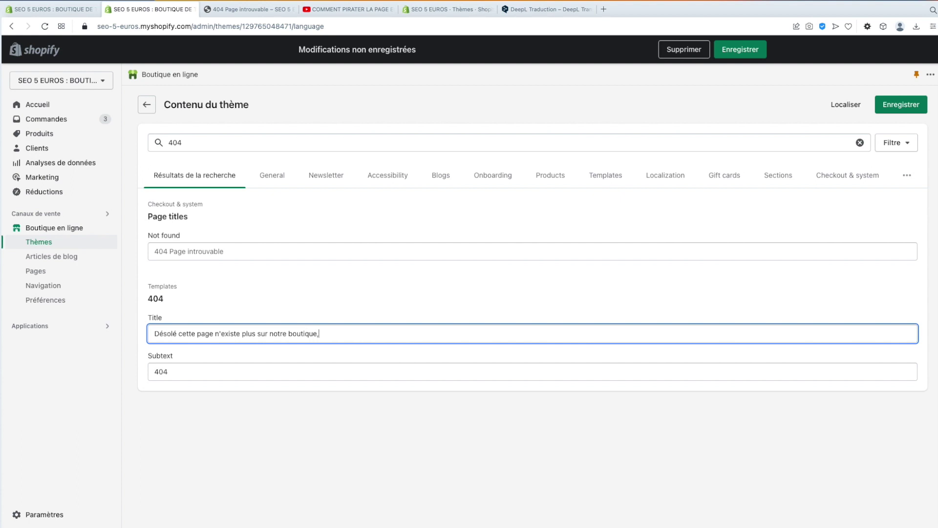
type(", nous vous proposons de continuez vo")
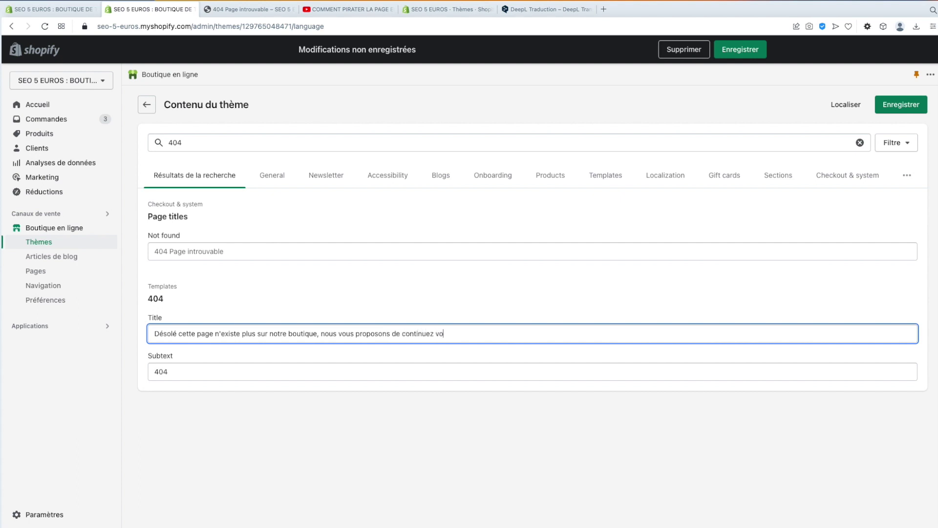
type("tre visite")
key("ctrl+super+space")
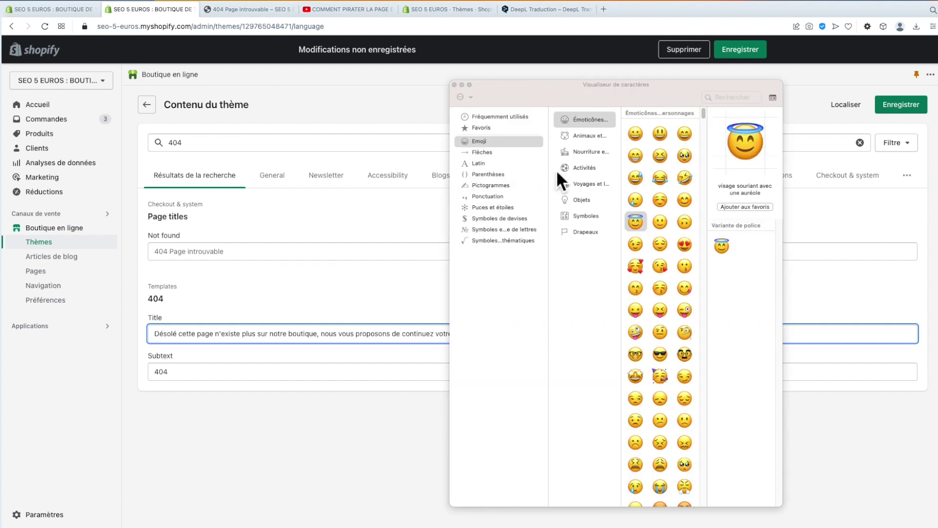
left_click(454, 85)
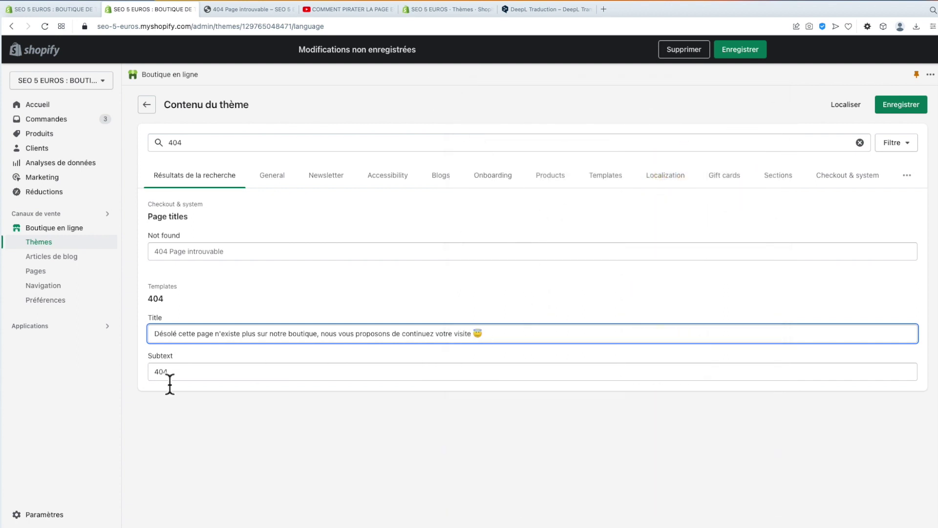
- Set the 404 template's subtext to "Cette page n'est plus disponible, oups !!" and save the theme content
double_click(205, 375)
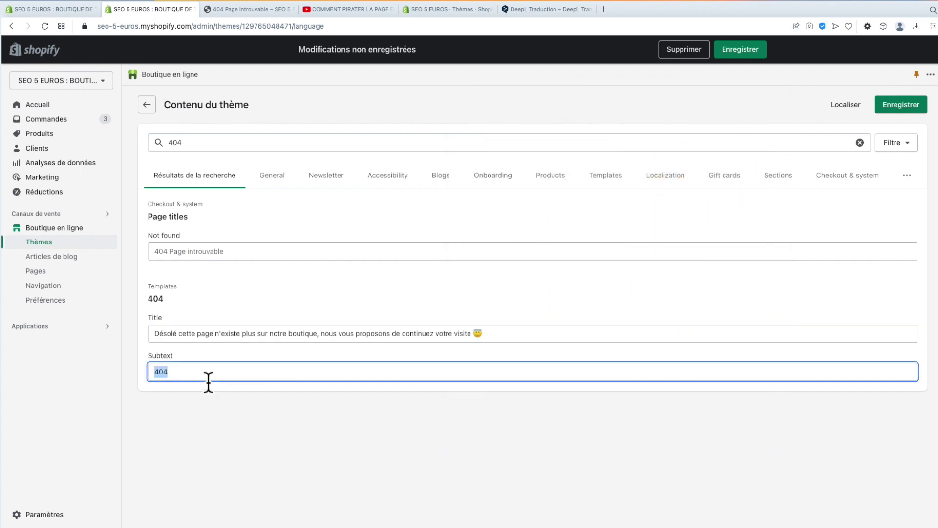
type("Cette page n'est plus disponible, oup !!")
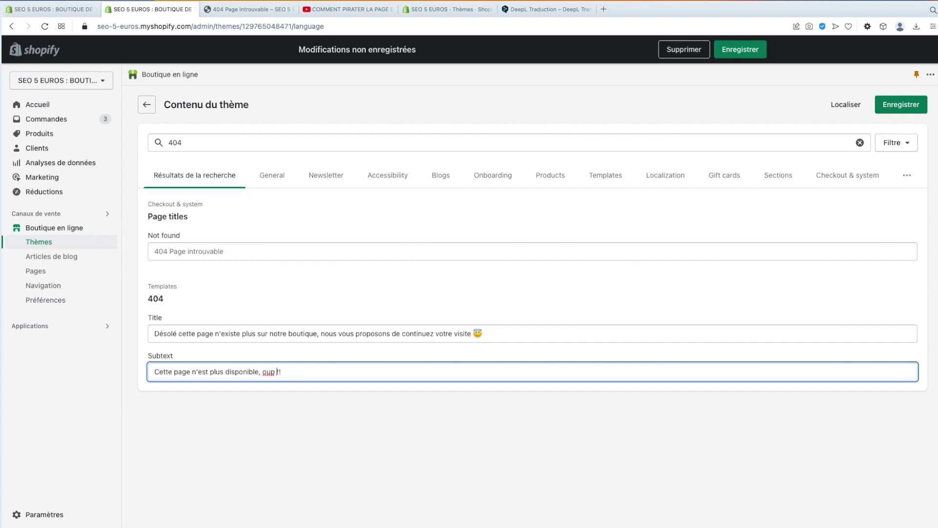
type("s")
left_click(903, 105)
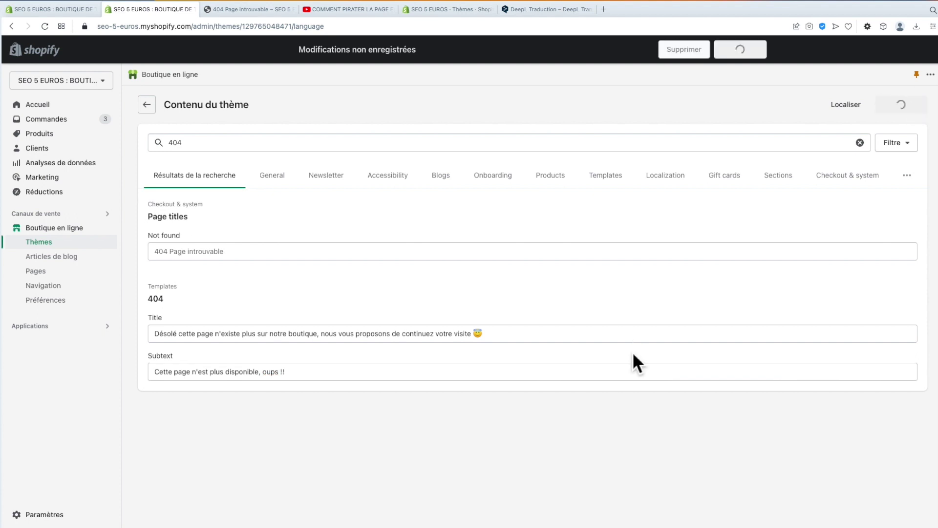
- Reload the storefront's 404 page to check its texts, then continue shopping from it and look over the product catalogue
left_click(239, 11)
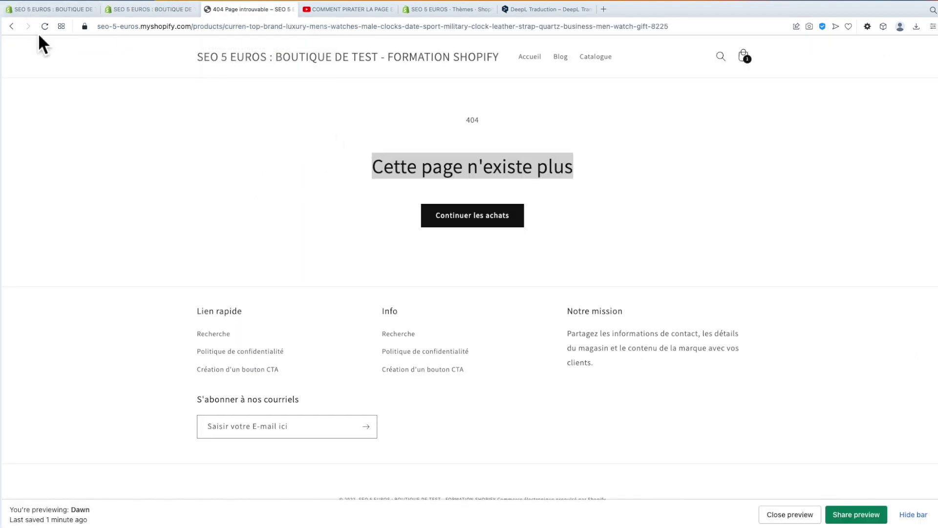
key("super+r")
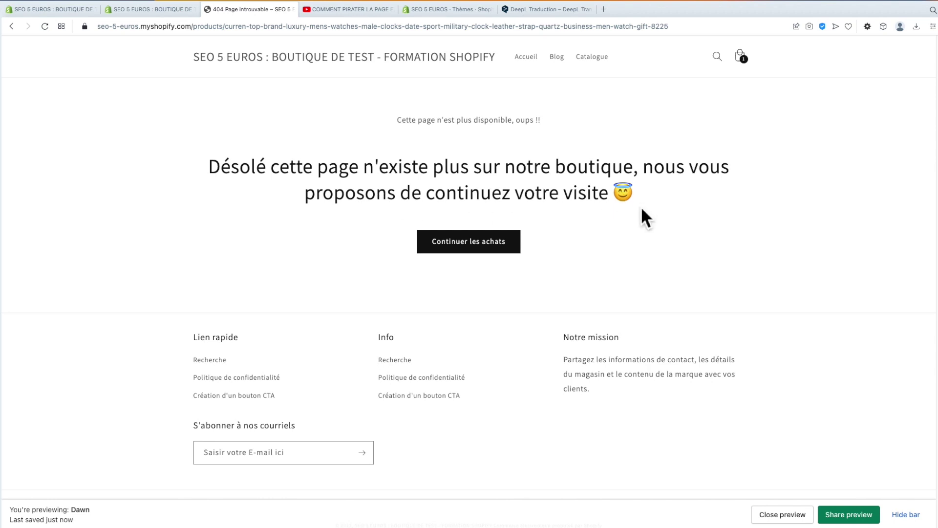
left_click(472, 248)
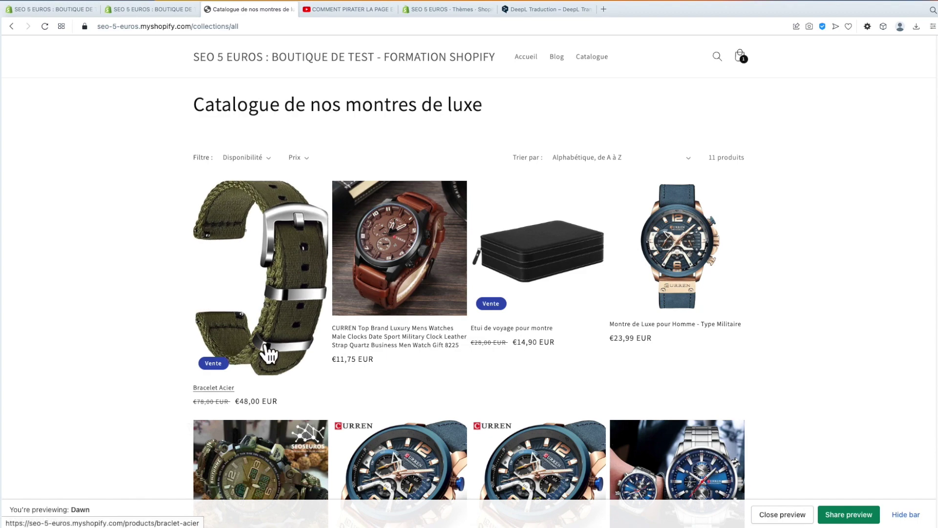
scroll(471, 414, "down", 4)
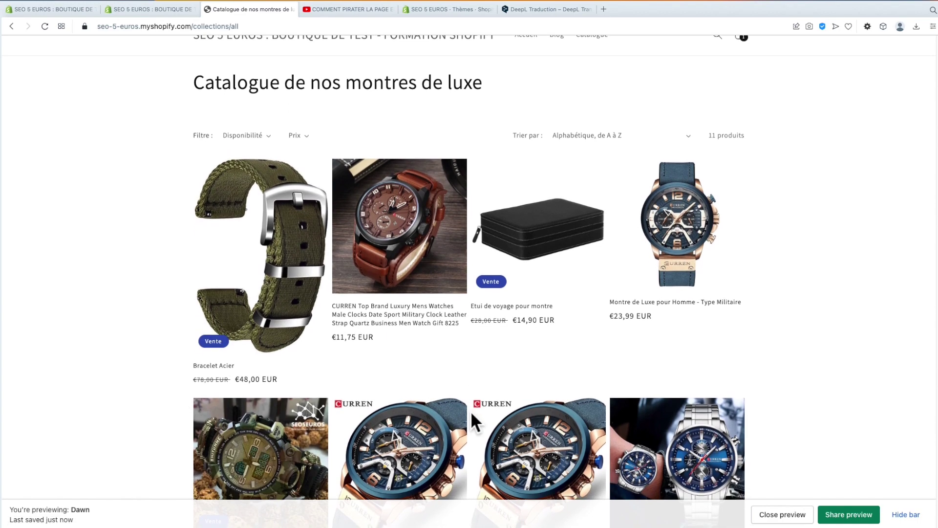
scroll(470, 411, "down", 3)
scroll(471, 411, "up", 7)
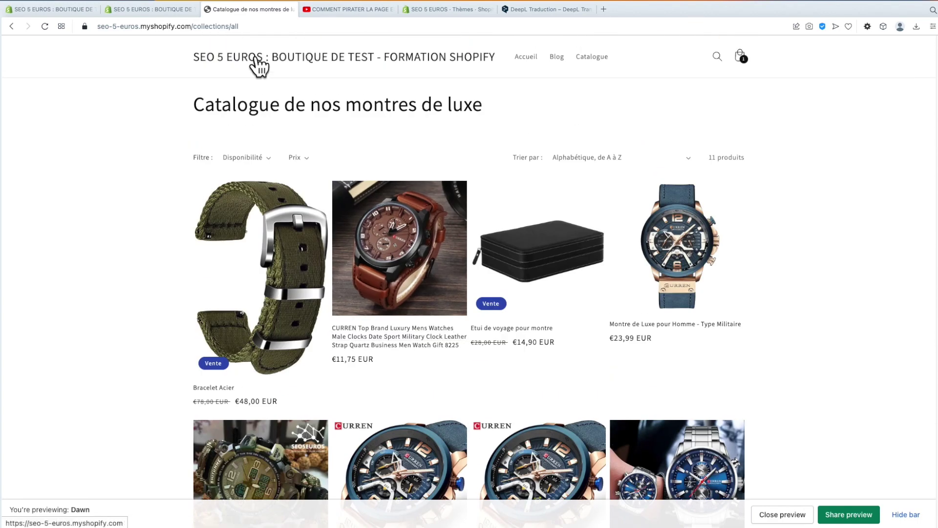
- Open the CURREN Top Brand Luxury watch from the storefront catalogue, buy it immediately, and examine the shop name heading the checkout page
left_click(147, 10)
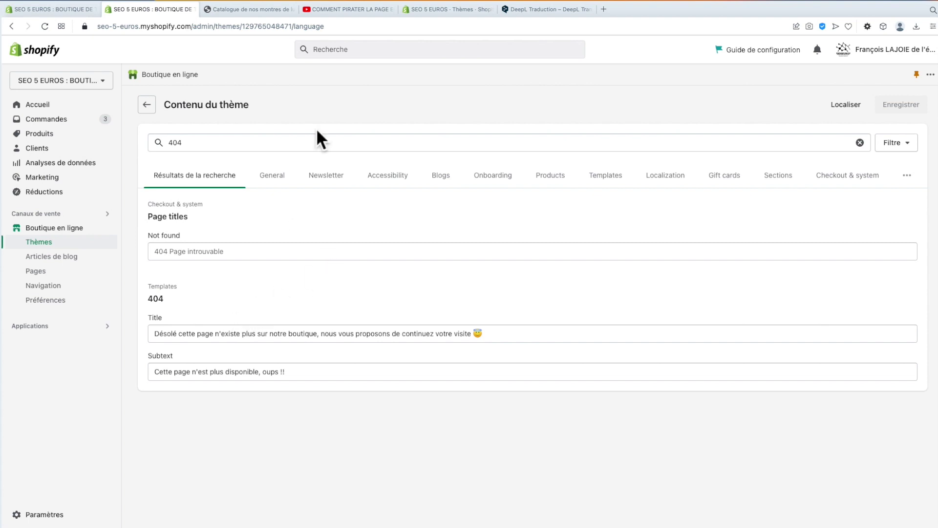
left_click(237, 8)
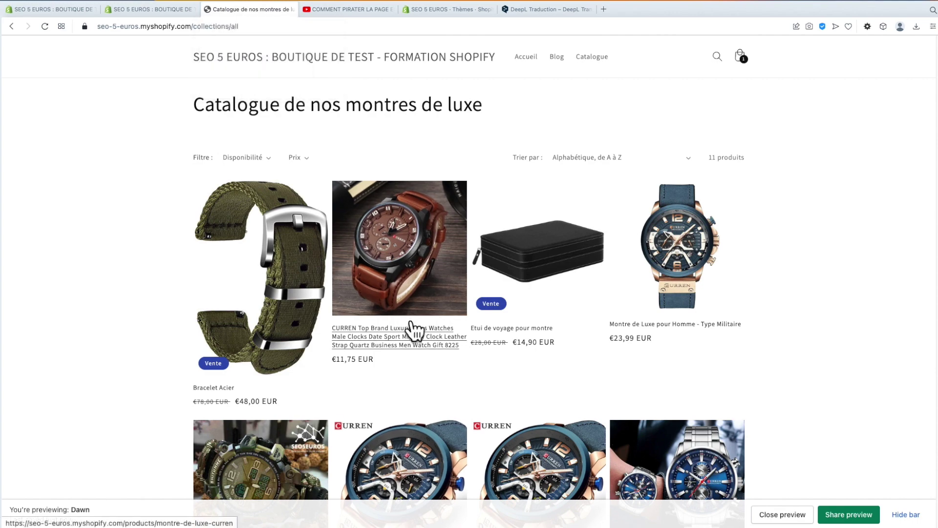
left_click(398, 282)
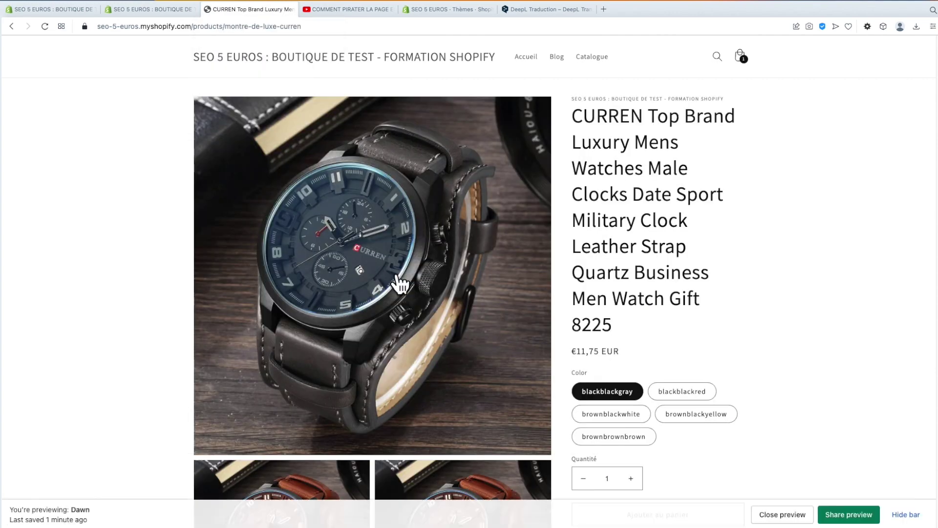
scroll(712, 430, "down", 3)
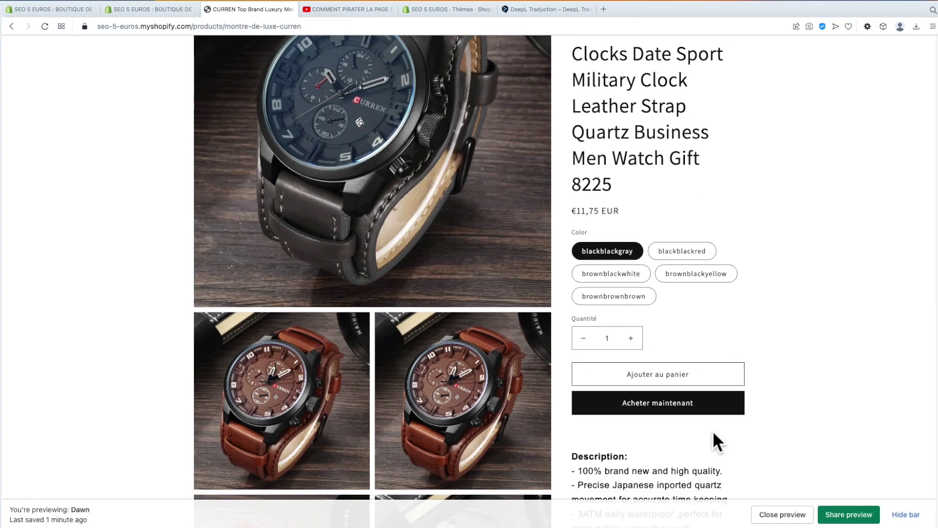
left_click(685, 412)
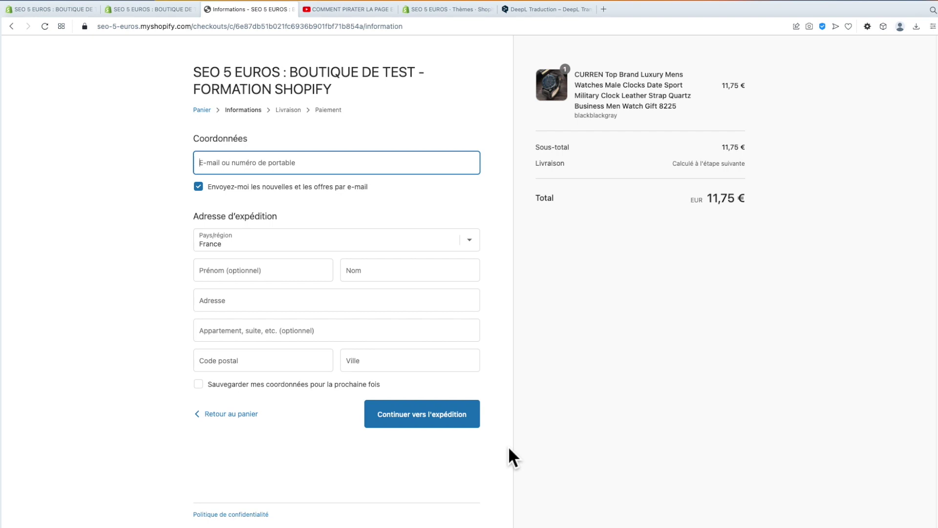
left_click_drag(175, 66, 368, 91)
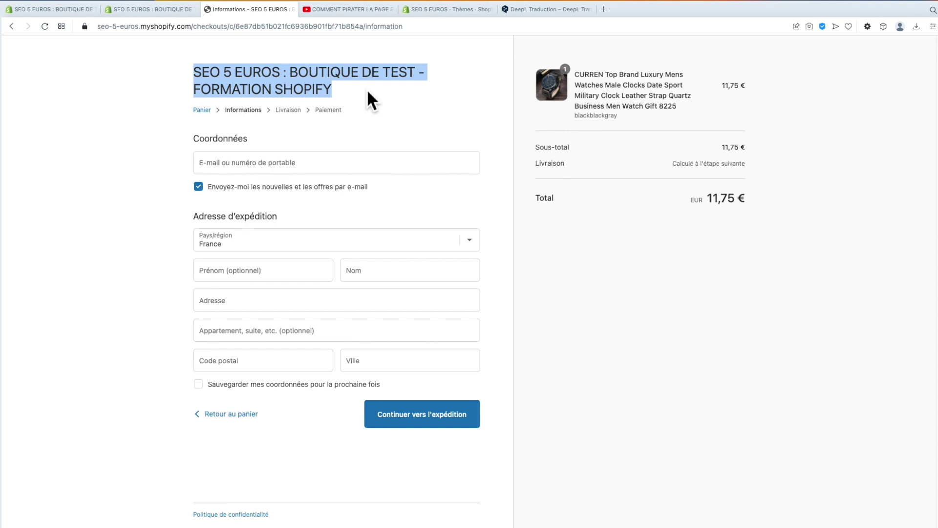
- Examine the contact heading on the test shop's checkout, then open the 15-day Shopify training product page on seo5euros.fr
double_click(234, 147)
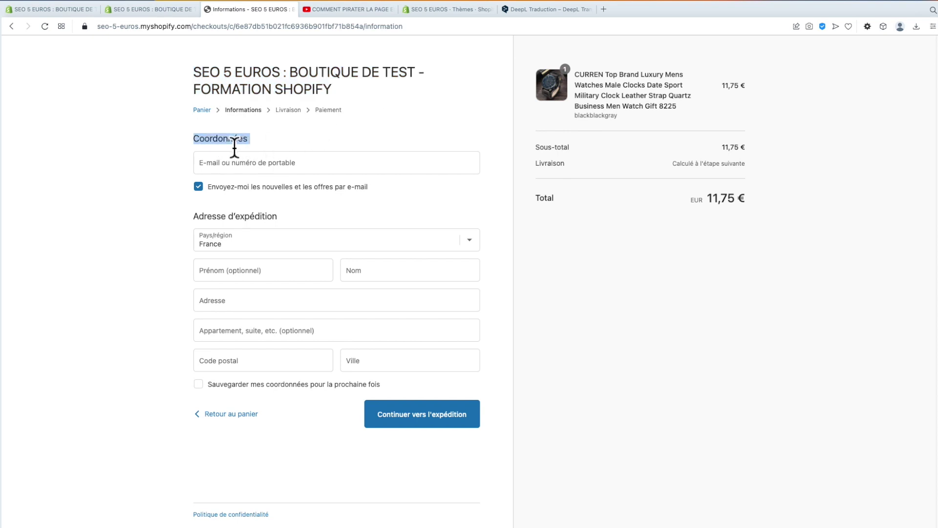
left_click(360, 9)
left_click(13, 26)
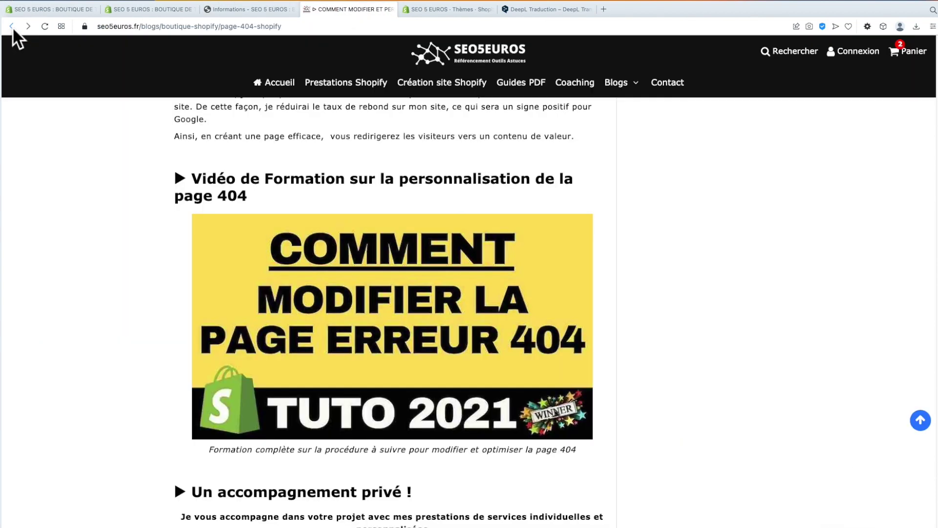
left_click(13, 27)
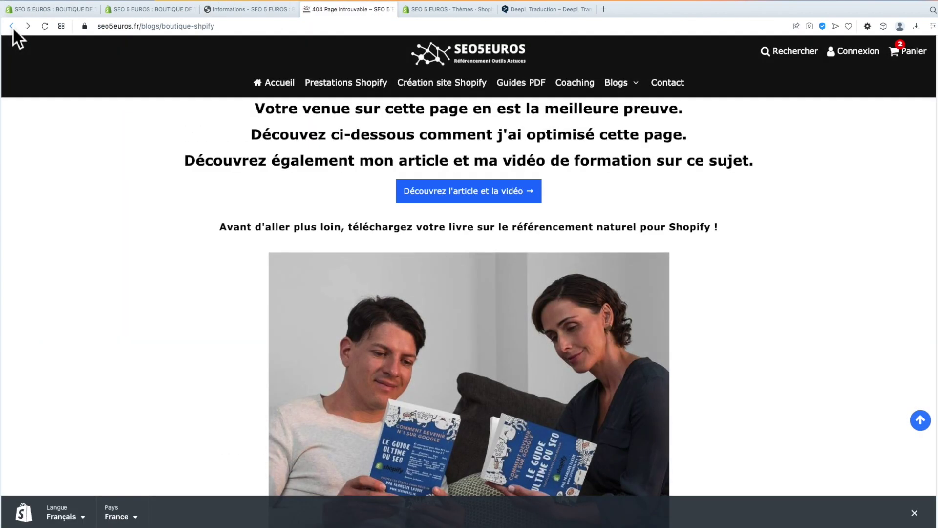
left_click(341, 86)
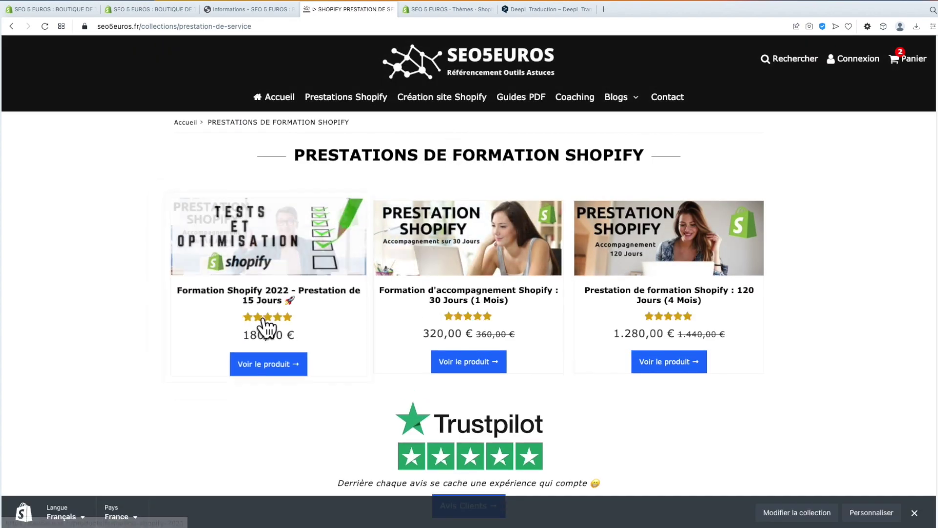
left_click(267, 264)
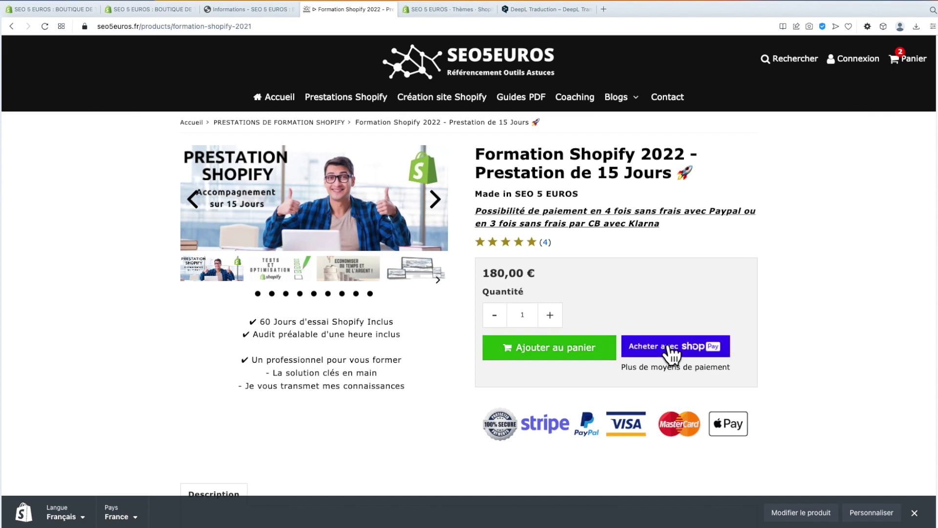
- Add "Formation Shopify 2022 - Prestation de 15 Jours" to the cart, dismiss the suggested products and proceed to checkout
left_click(541, 352)
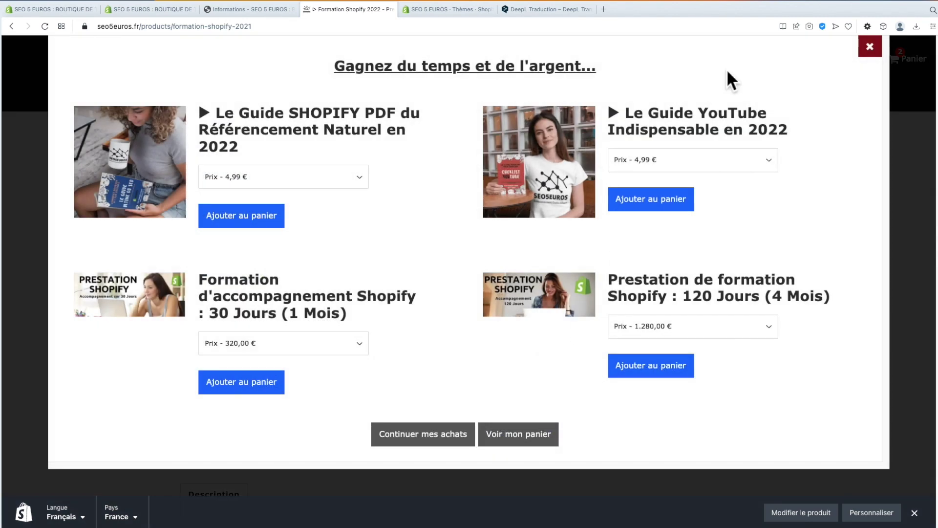
left_click(874, 43)
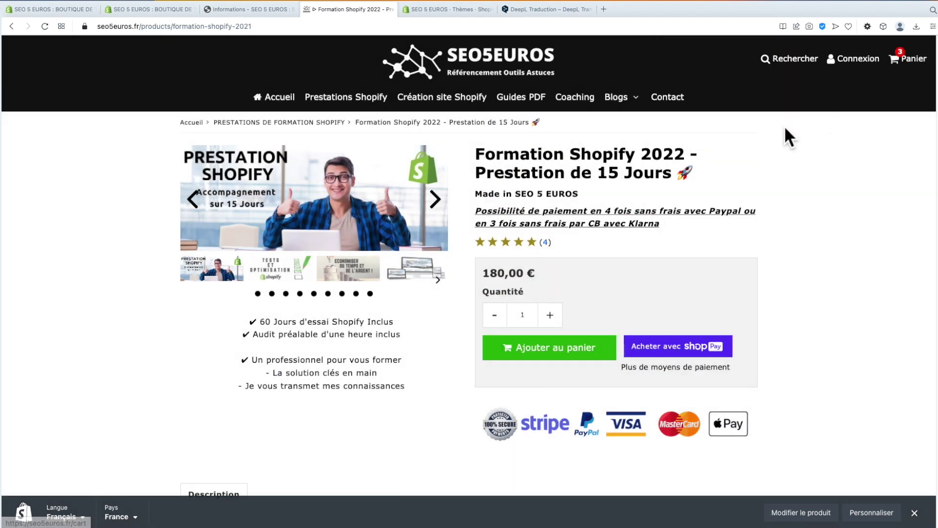
left_click(905, 59)
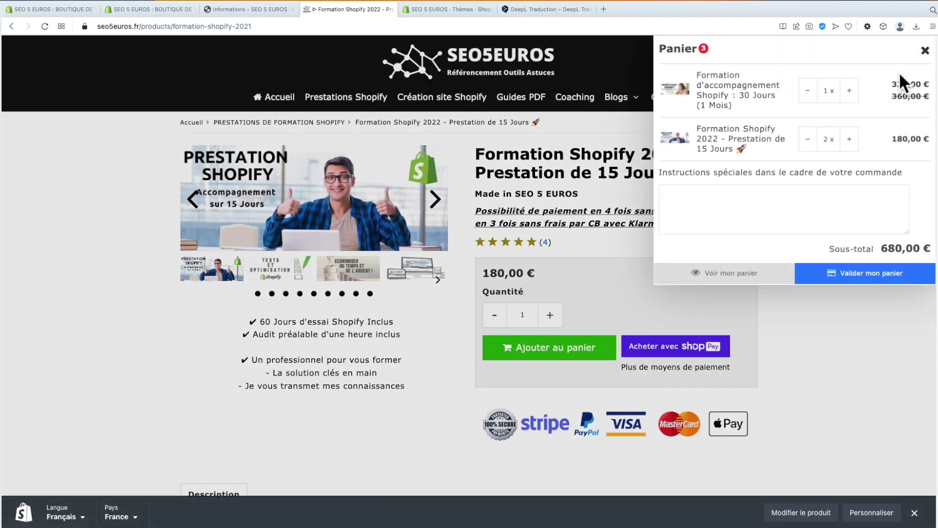
left_click(851, 273)
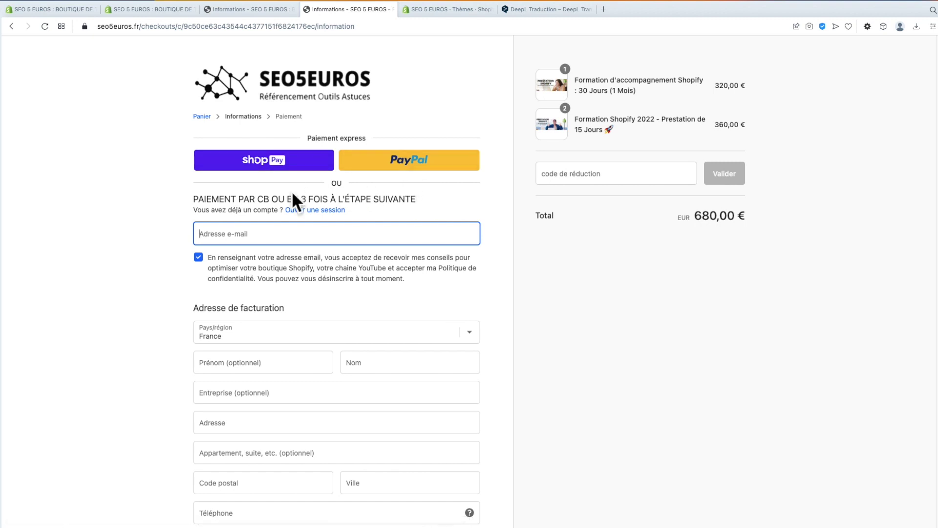
- Compare the customized contact heading on the seo5euros.fr checkout with the default one on the test shop's checkout
left_click_drag(194, 198, 426, 200)
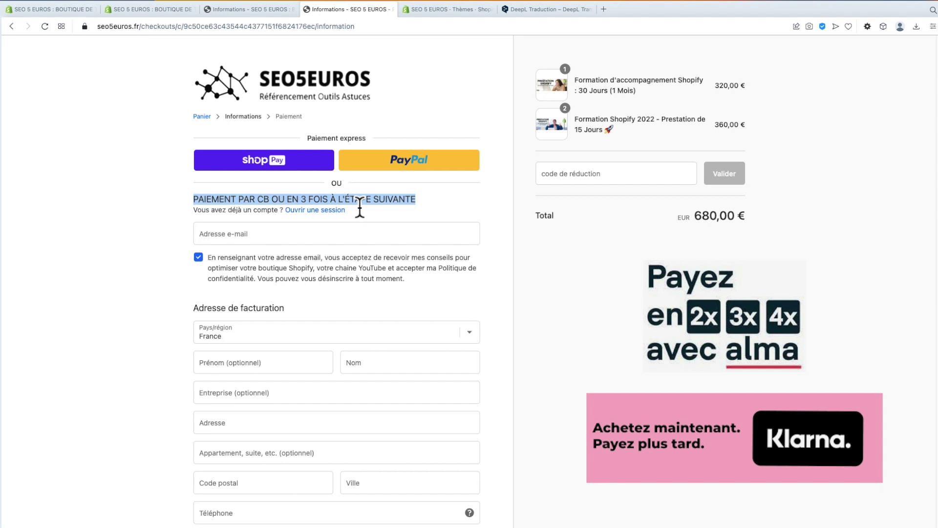
double_click(229, 203)
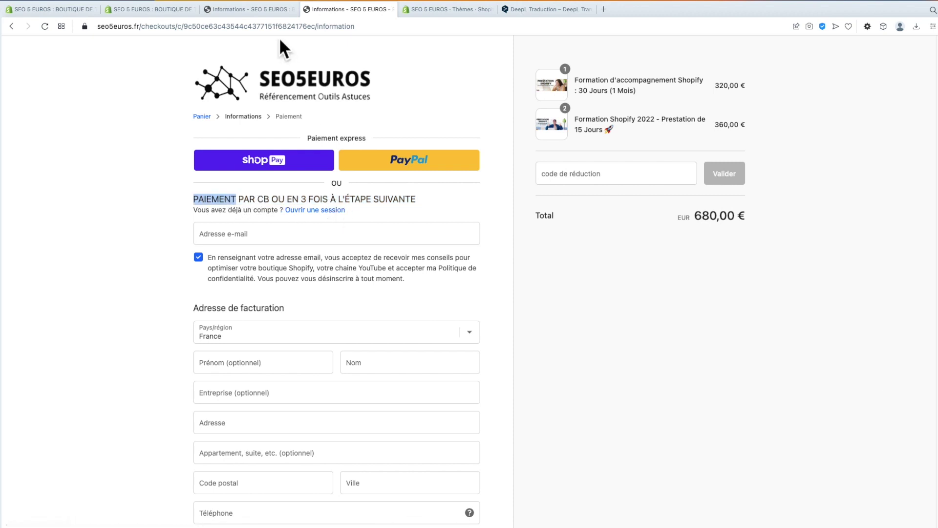
left_click(257, 9)
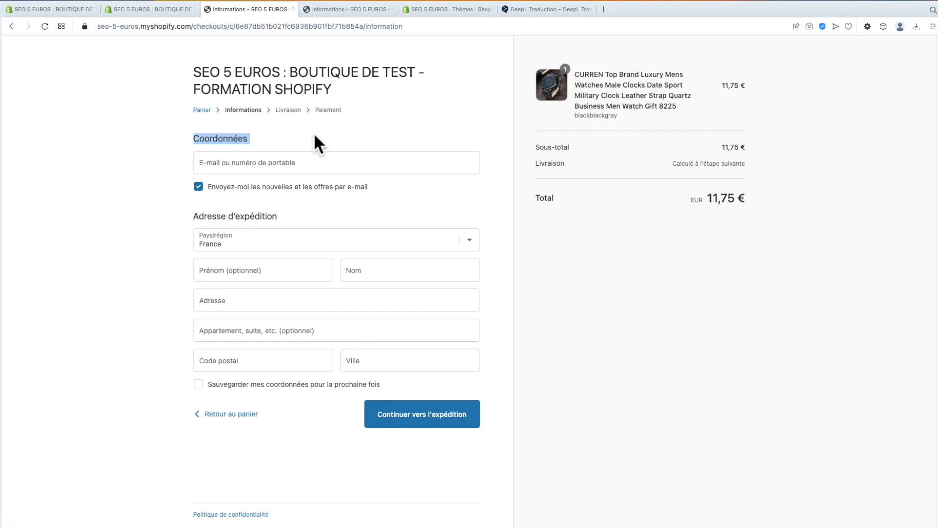
left_click(347, 9)
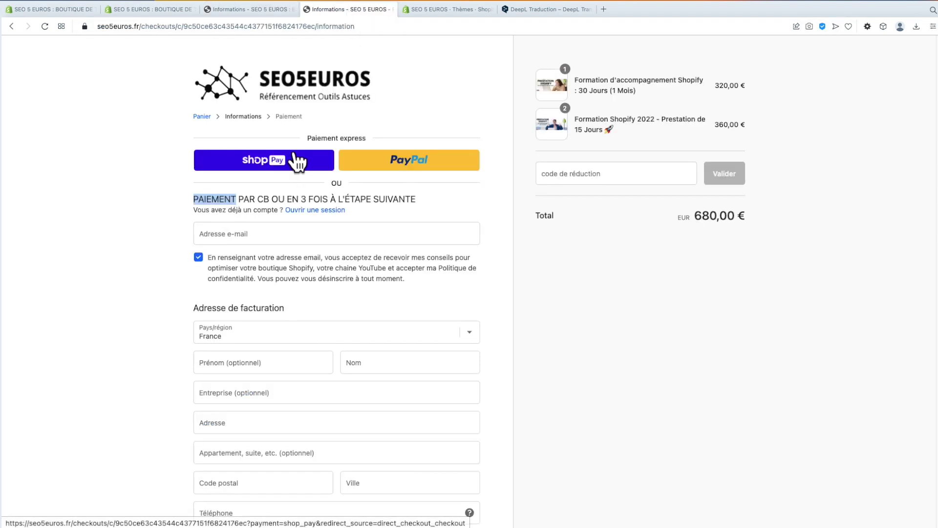
- Copy the heading "PAIEMENT PAR CB OU EN 3 FOIS À L'ÉTAPE SUIVANTE" from the seo5euros.fr checkout
triple_click(317, 202)
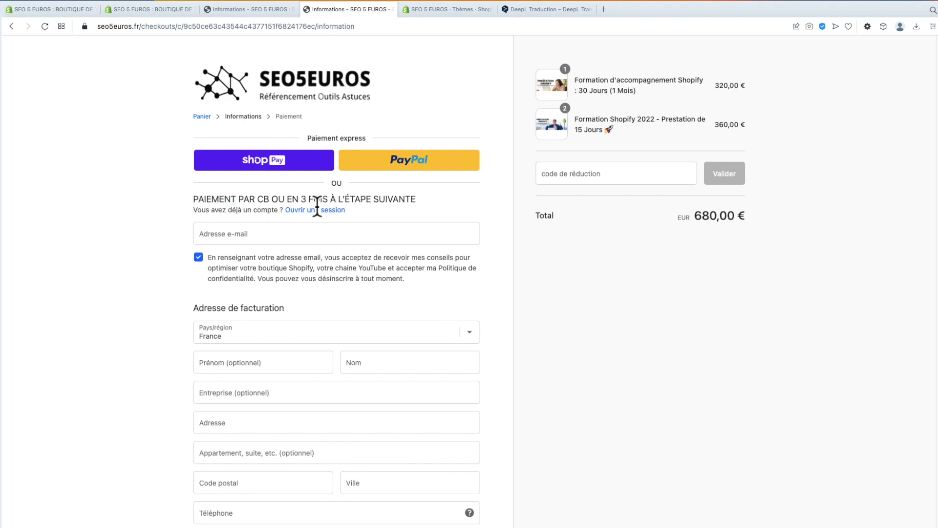
right_click(317, 202)
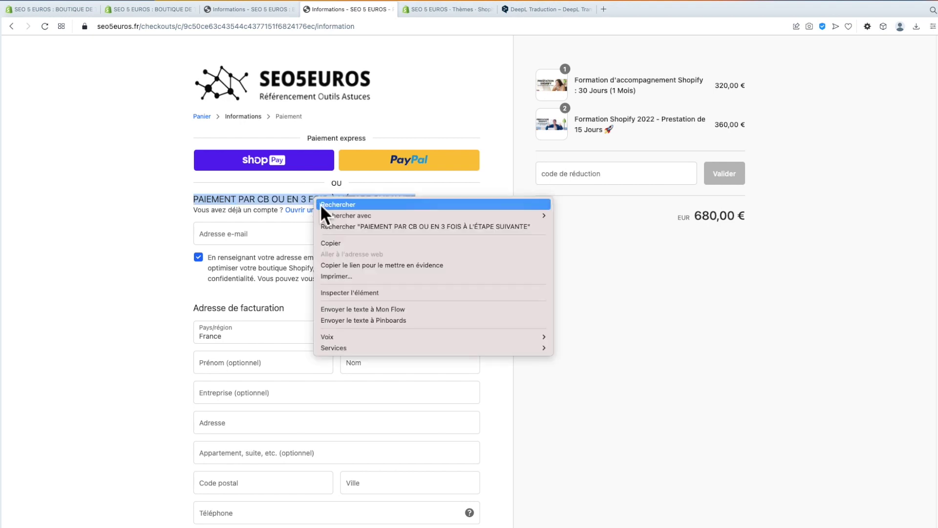
left_click(338, 247)
- Search the Dawn theme content for "coordonnées" in place of the 404 search
left_click(142, 10)
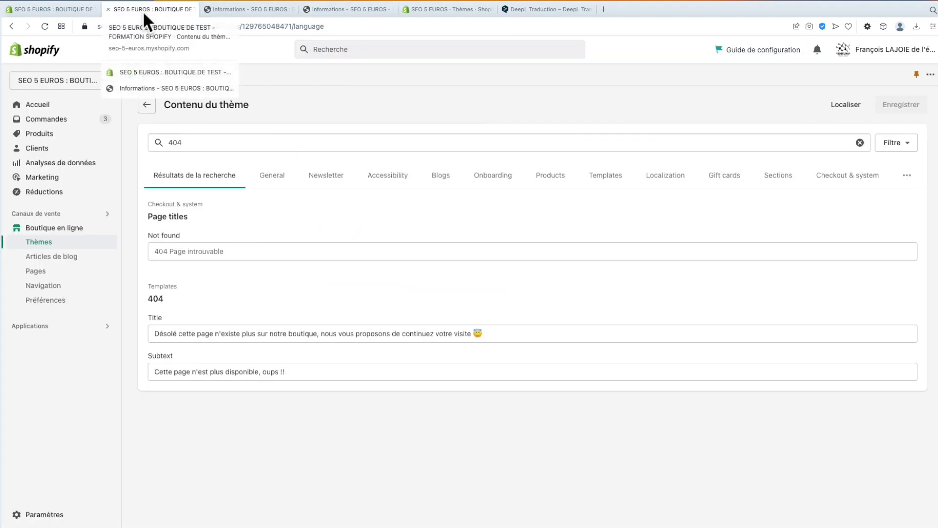
left_click(209, 146)
double_click(209, 147)
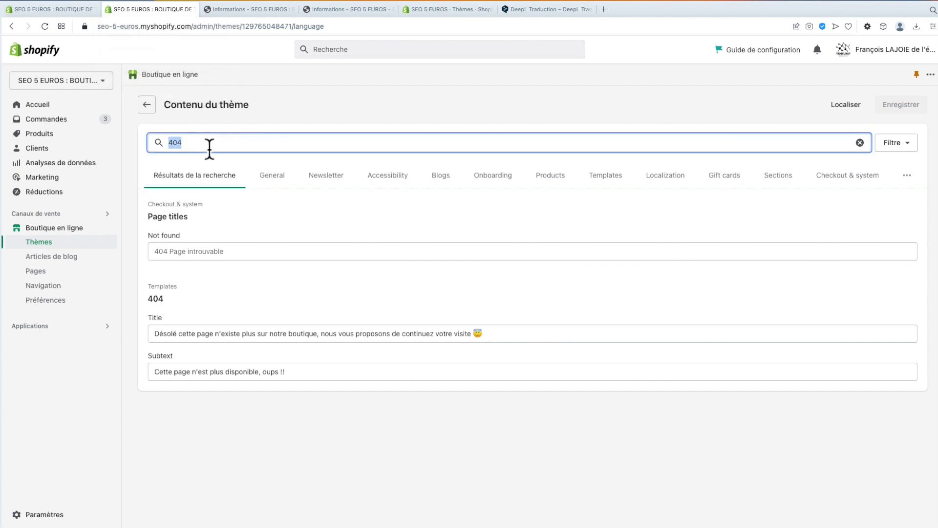
key("BackSpace")
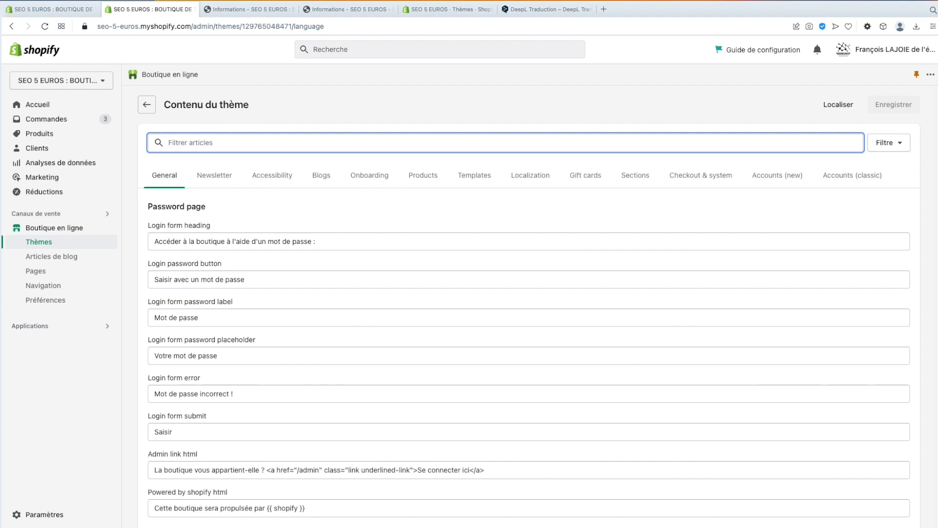
type("coordonné")
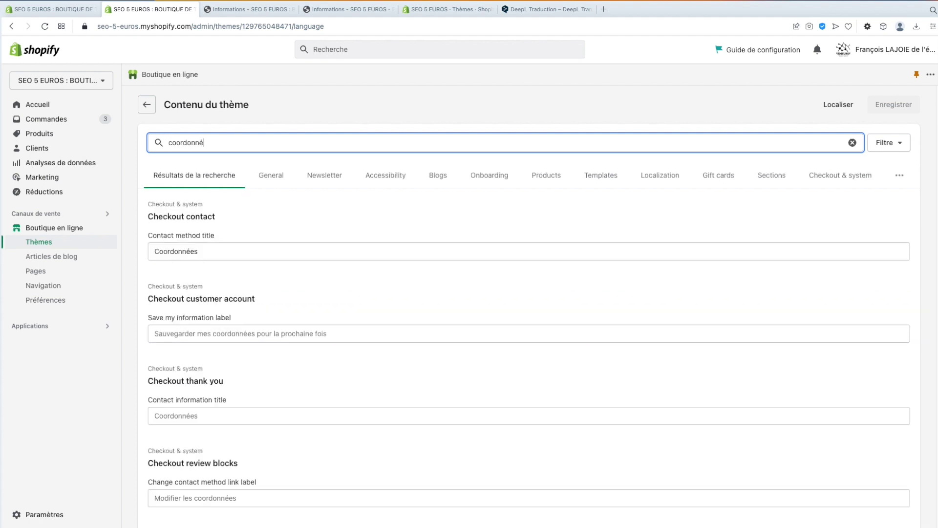
type("es")
key("super+Tab")
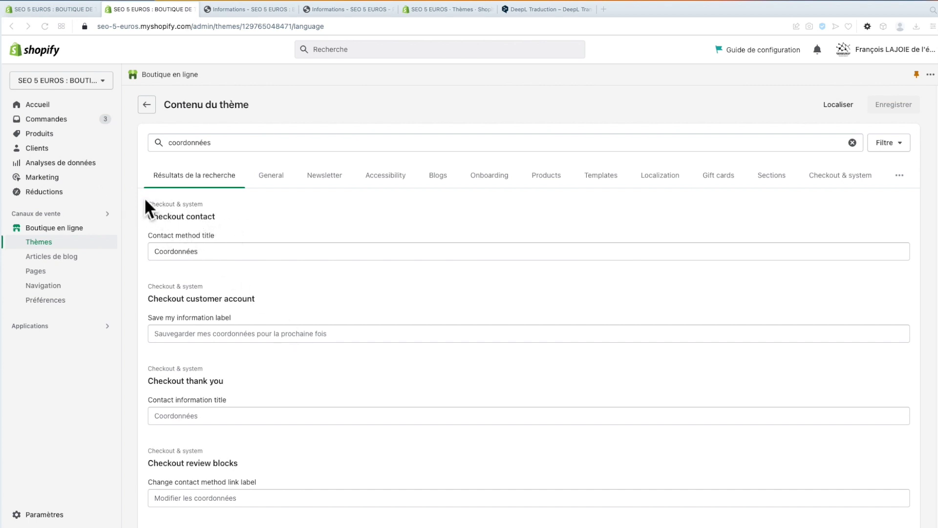
- Set the Checkout contact's Contact method title to "PAIEMENT PAR CB OU EN 3 FOIS À L'ÉTAPE SUIVANTE" and save the theme content
left_click_drag(146, 200, 242, 270)
double_click(239, 253)
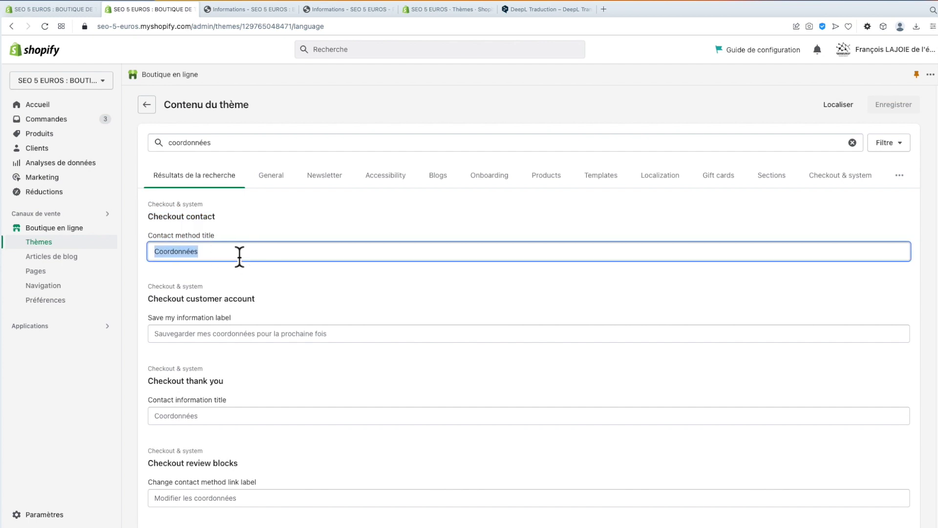
key("super+v")
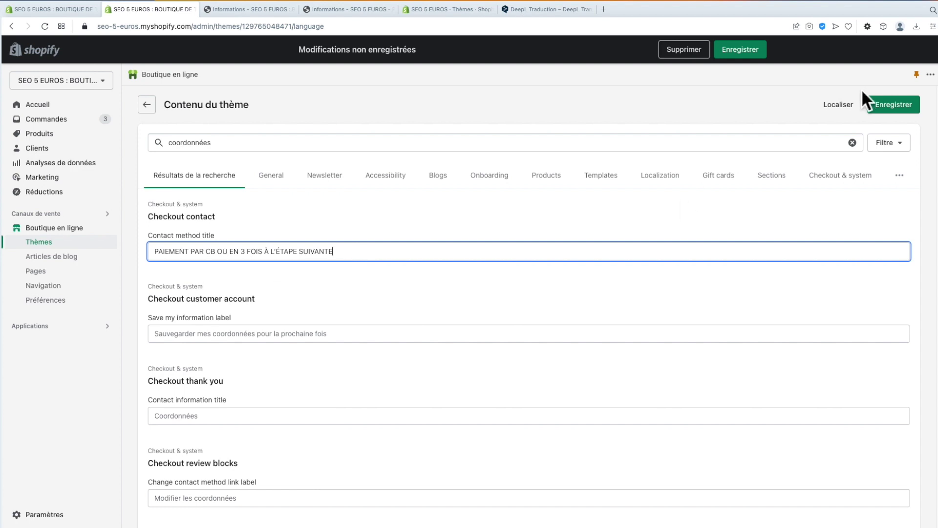
left_click(892, 104)
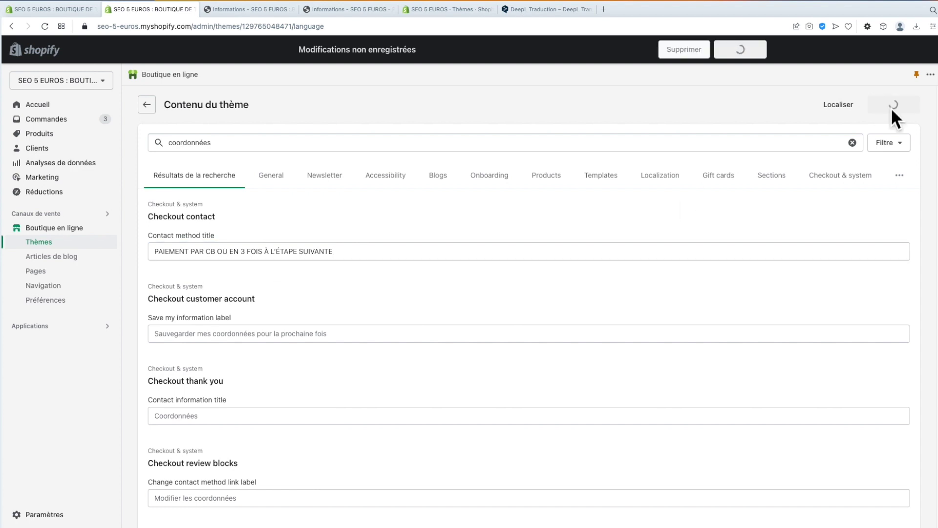
- Reload the test shop's checkout to check its contact heading, and examine the shop name at the head of the page
left_click(235, 10)
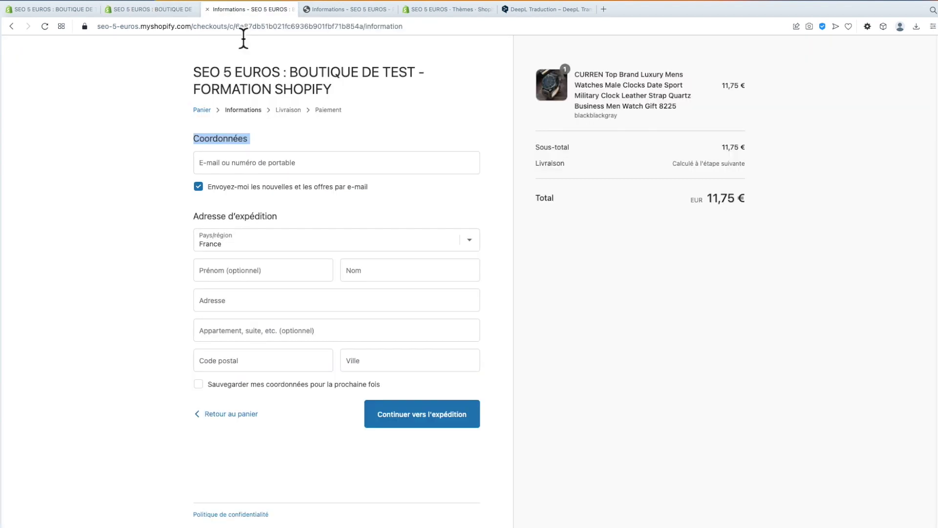
left_click(45, 27)
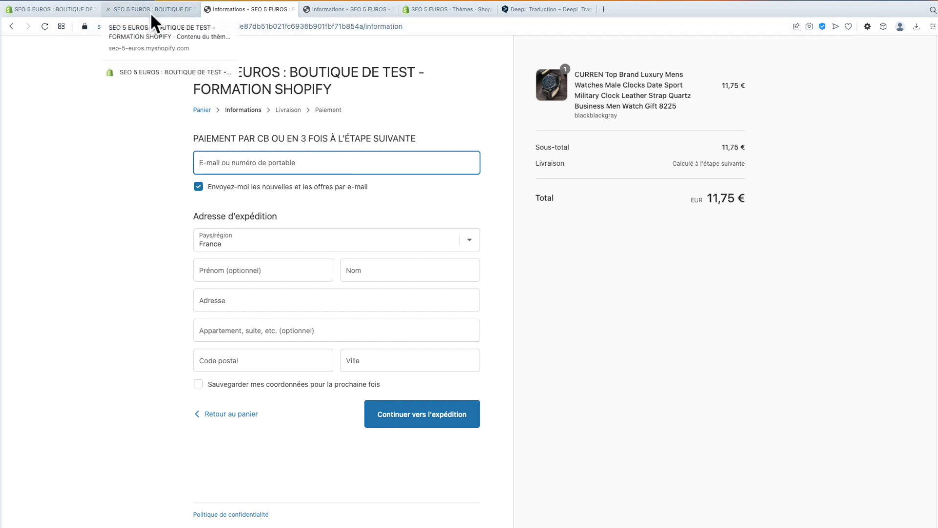
left_click(170, 143)
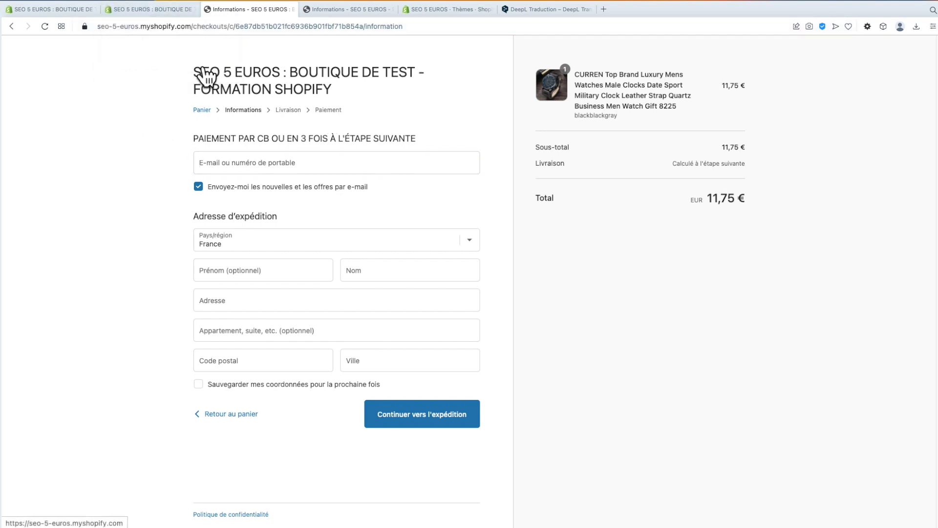
left_click_drag(185, 62, 359, 93)
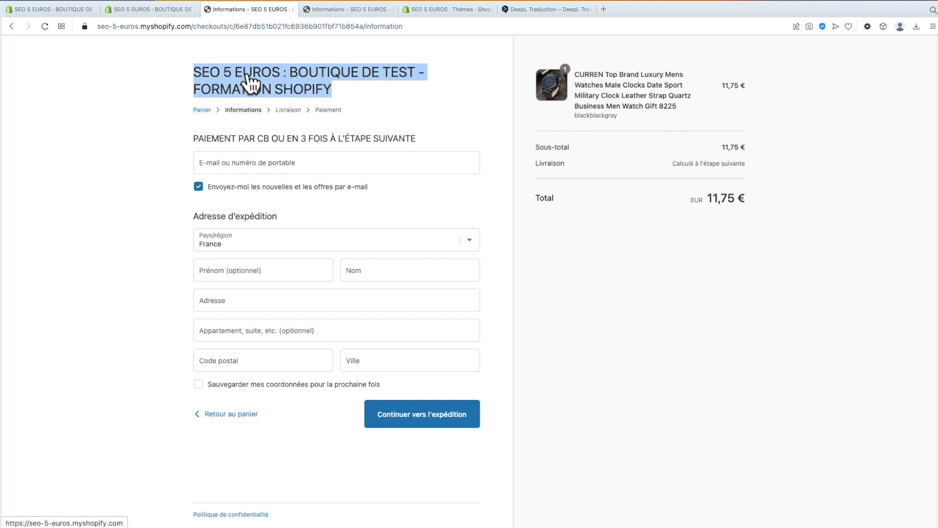
- Open the Dawn theme in the theme editor and display the Paiement page
left_click(161, 10)
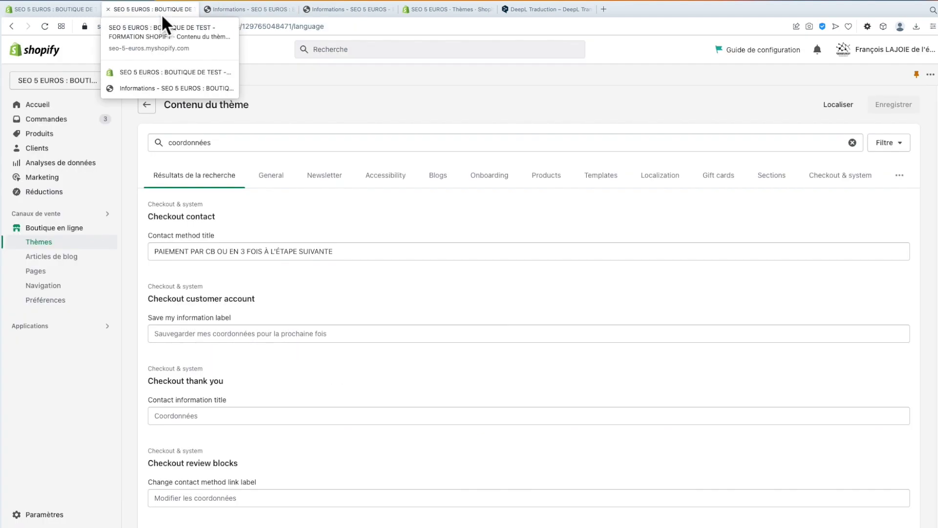
left_click(76, 229)
left_click(711, 353)
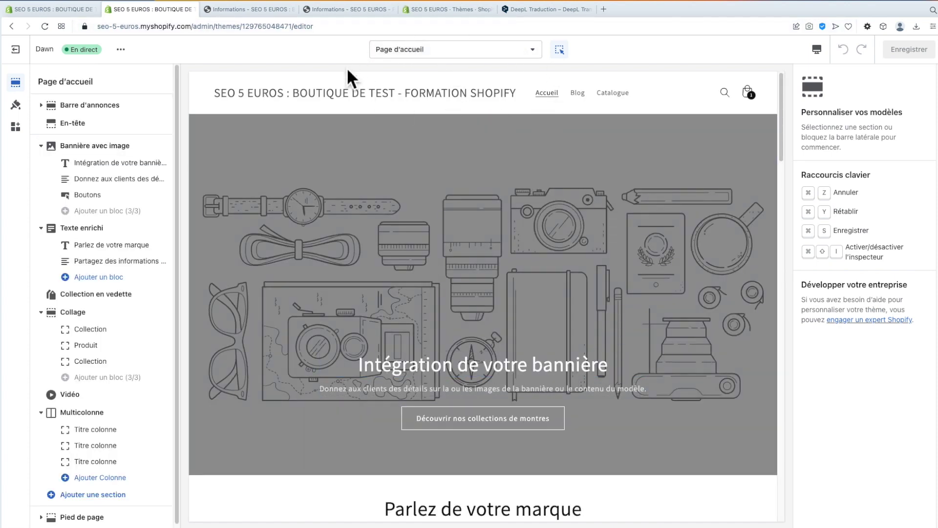
left_click(484, 53)
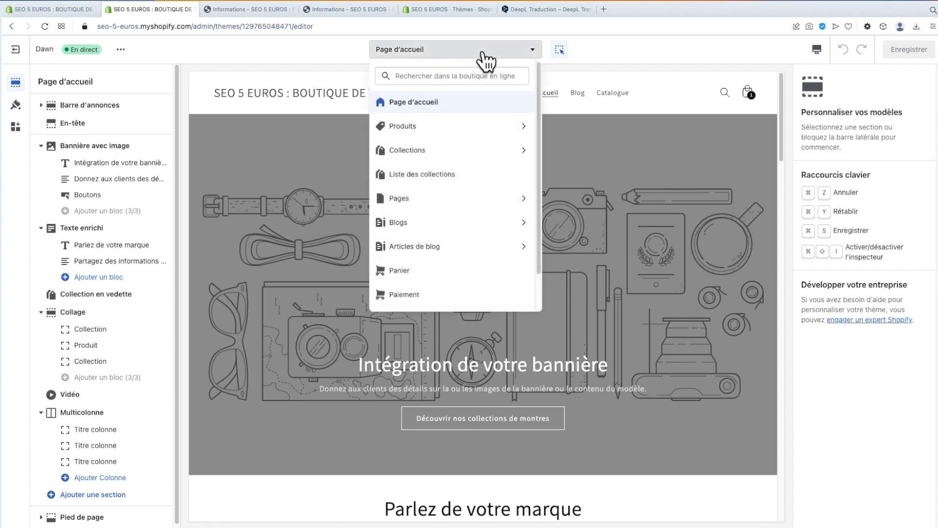
left_click(390, 296)
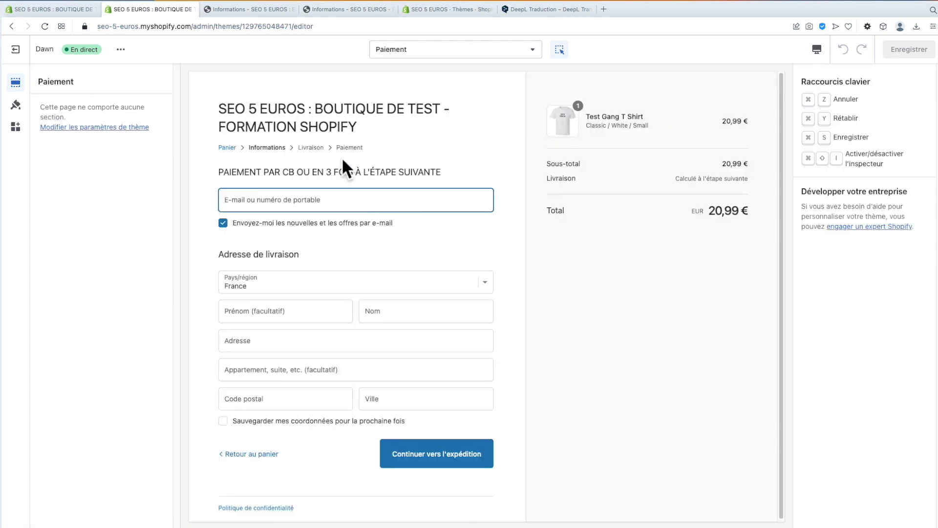
- Examine the sections, theme settings and app integrations available for the Paiement page
left_click(111, 128)
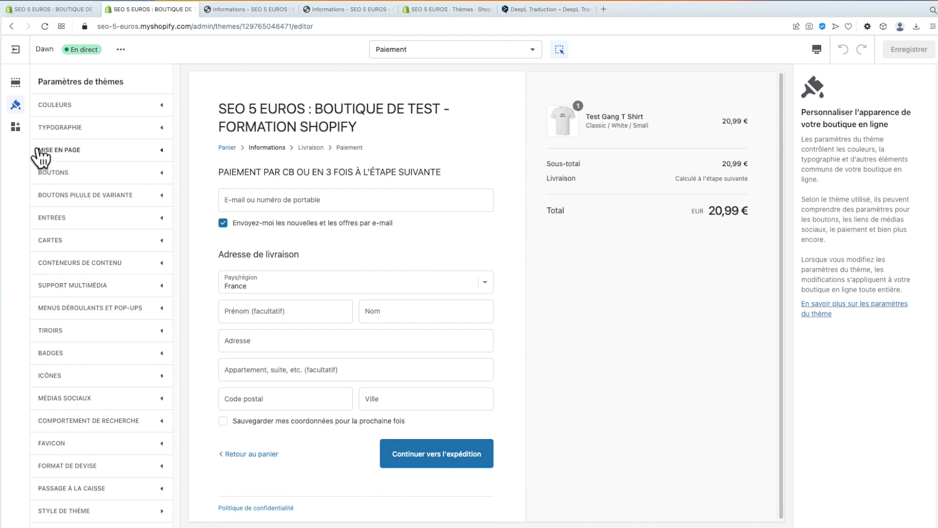
left_click(16, 82)
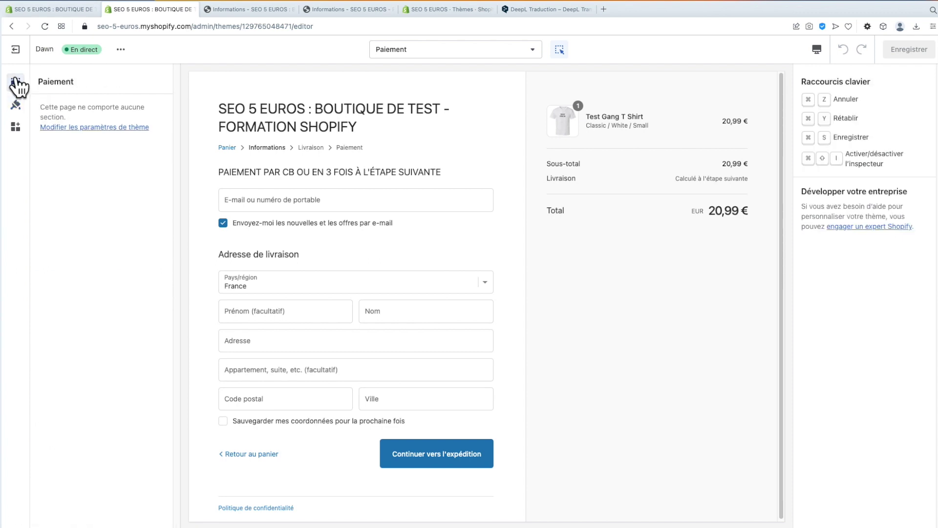
left_click(16, 104)
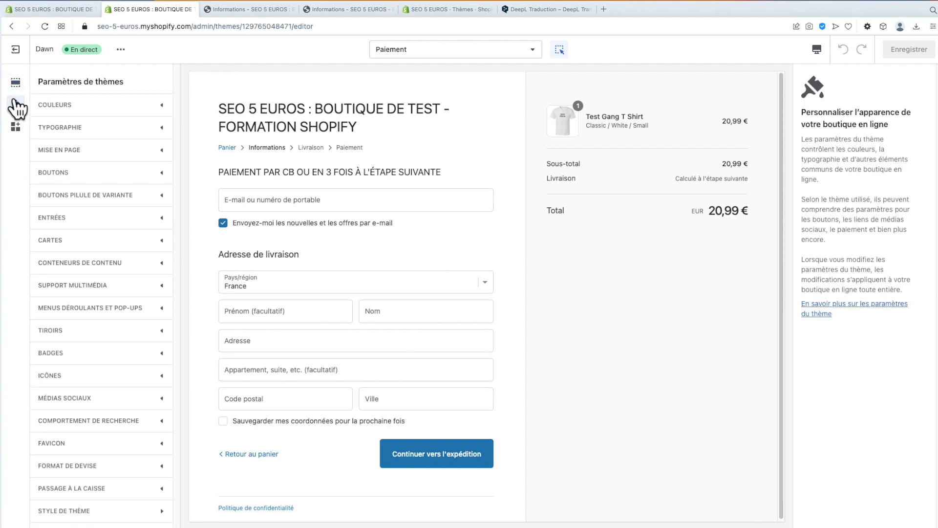
left_click(15, 125)
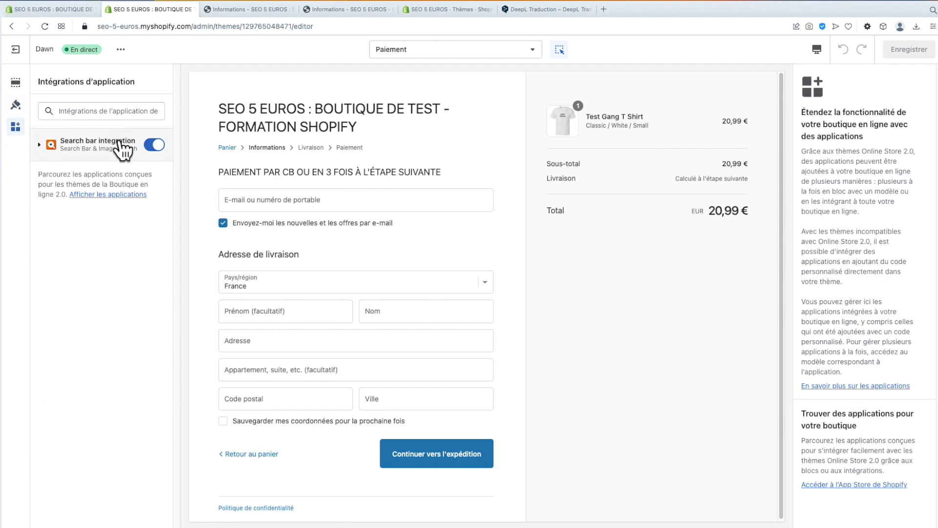
- Set the custom logo image in the theme's Passage à la caisse settings to the SEO5EUROS logo from the image library
left_click(16, 105)
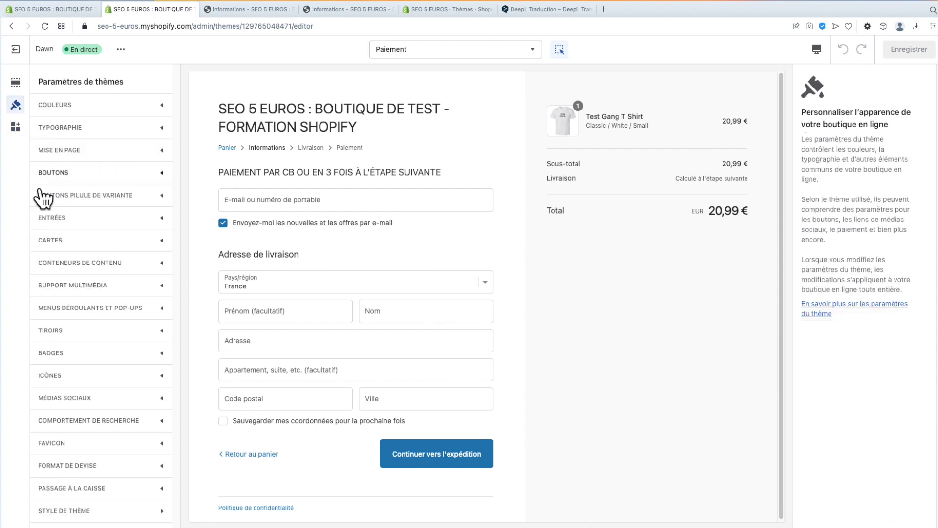
left_click(97, 489)
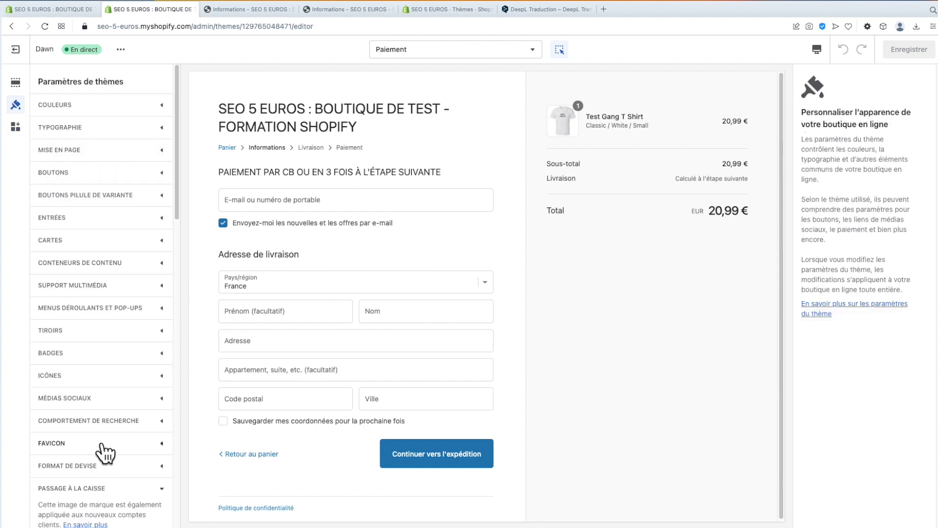
scroll(100, 447, "down", 7)
scroll(103, 449, "down", 2)
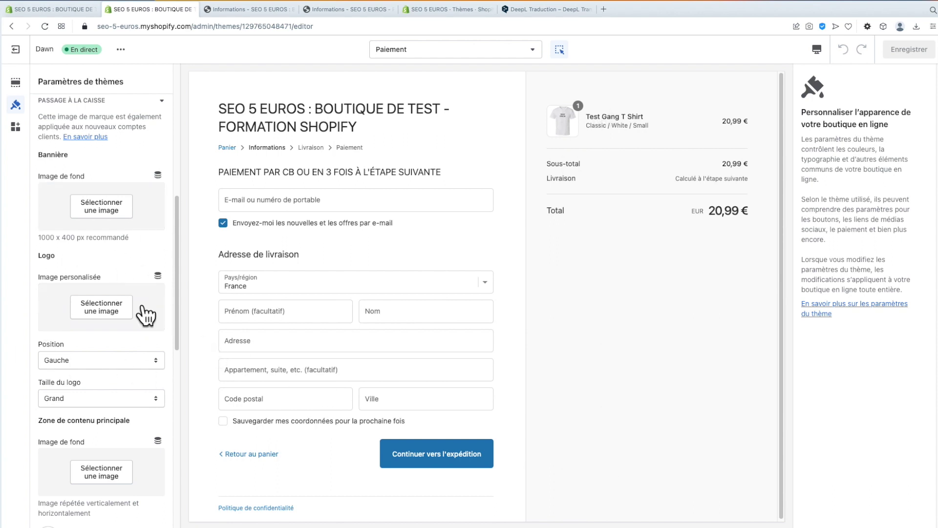
left_click(104, 313)
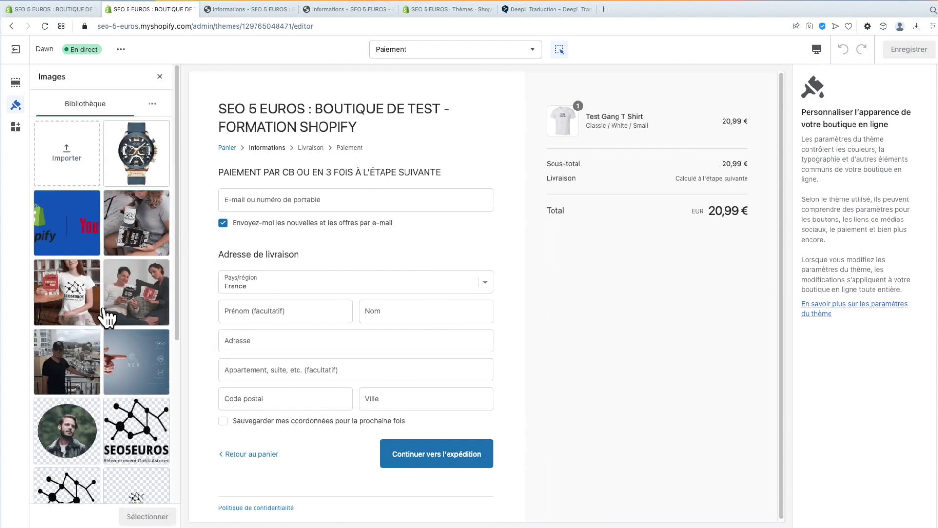
left_click(139, 436)
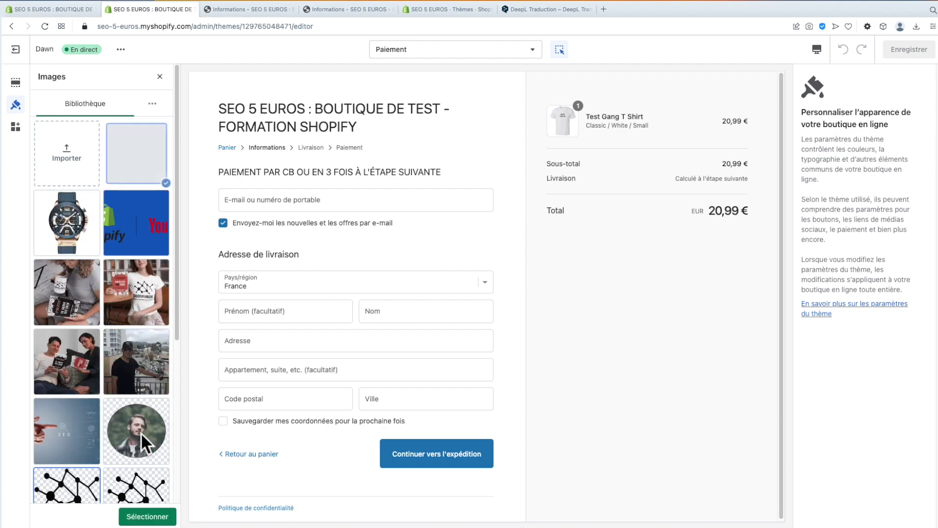
left_click(147, 516)
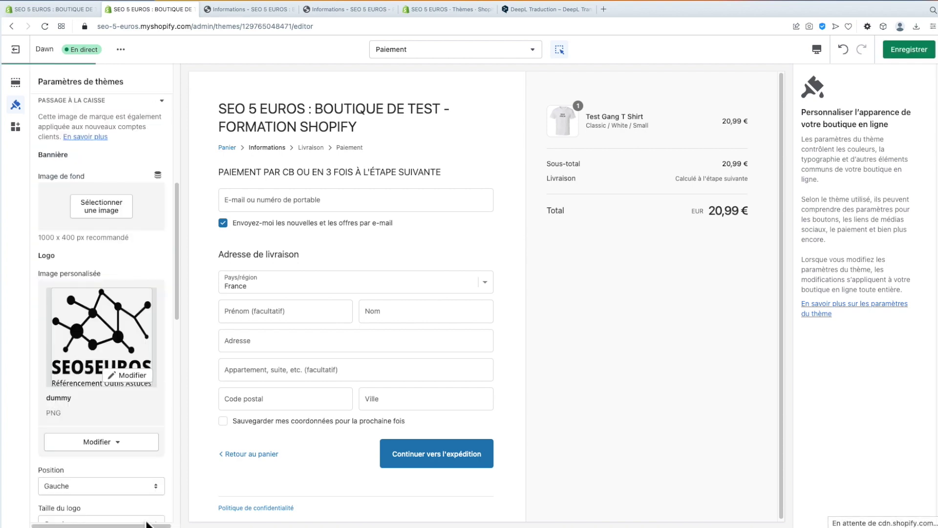
- Give the checkout logo image the alternative text "La boutique spécialisée dans les montres de luxe" and save both the image and the theme
left_click(142, 376)
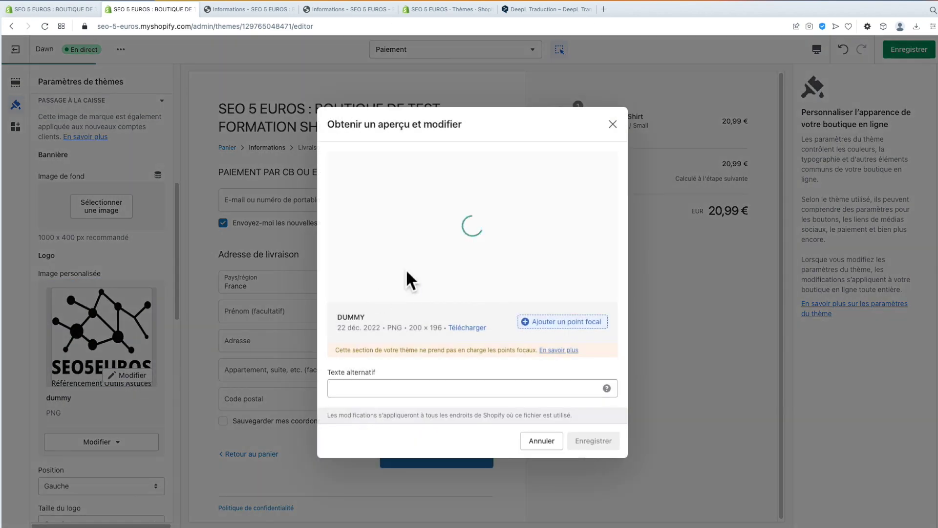
left_click(383, 390)
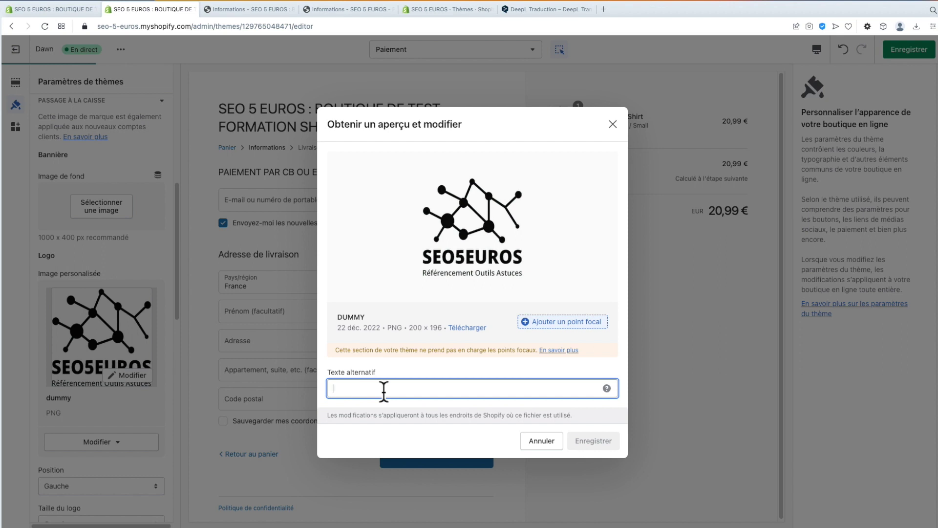
type("La boutique")
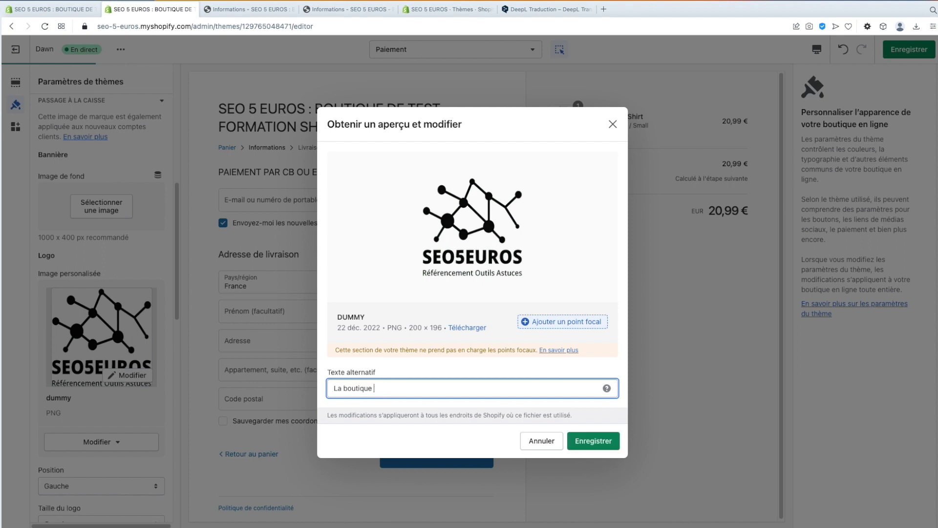
left_click(417, 391)
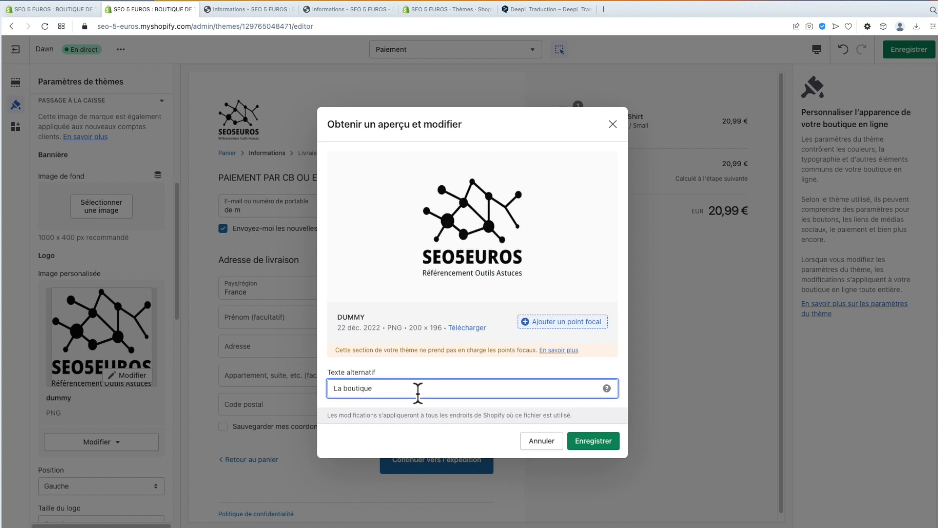
type("spécialisée dans les montres de luxe")
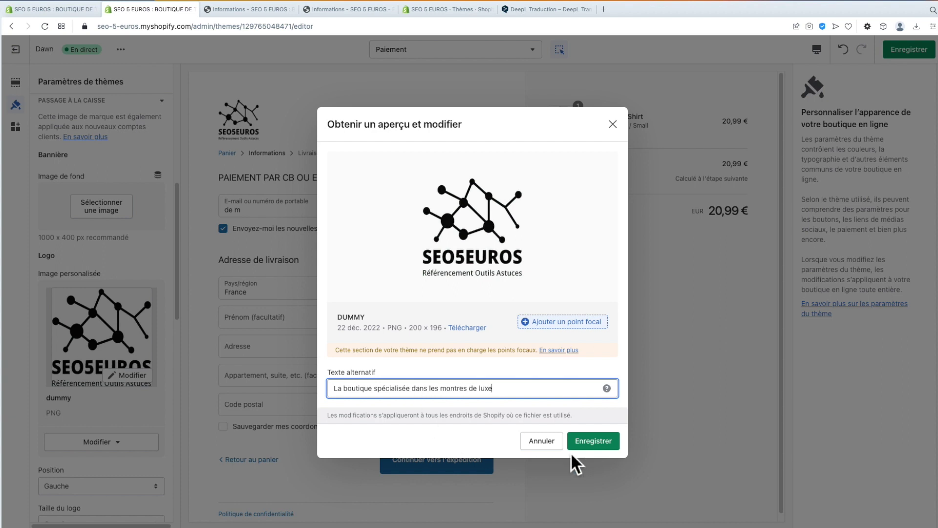
left_click(614, 445)
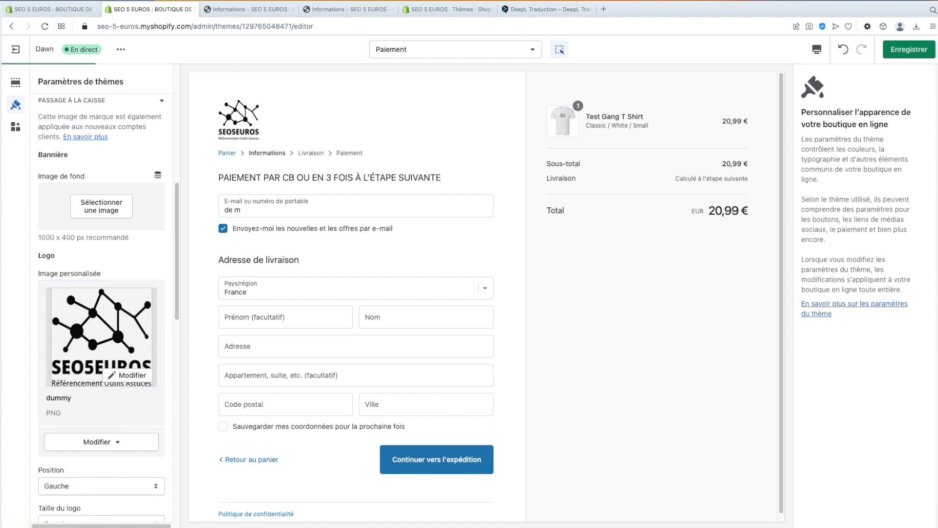
left_click(903, 48)
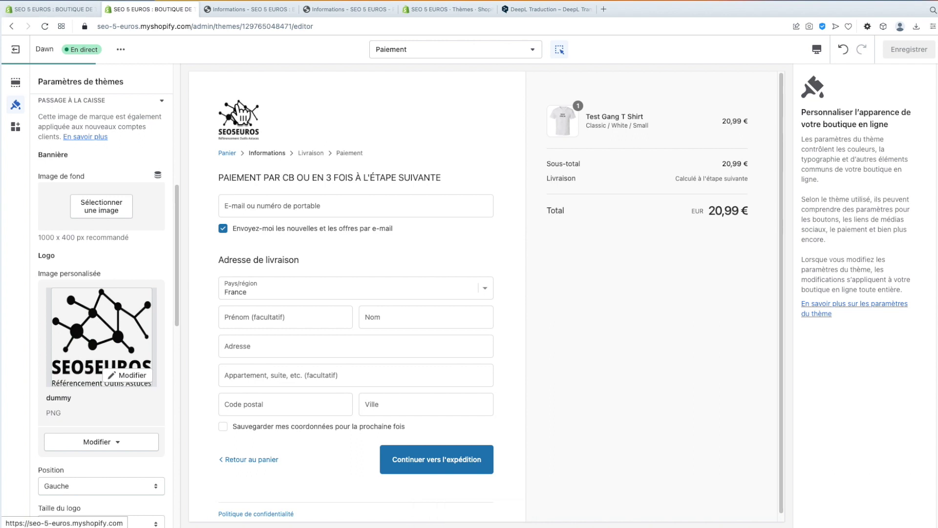
- Compare the logo on the seo5euros.fr checkout with the test shop's, and reload the test shop's checkout to check its logo
left_click(239, 115)
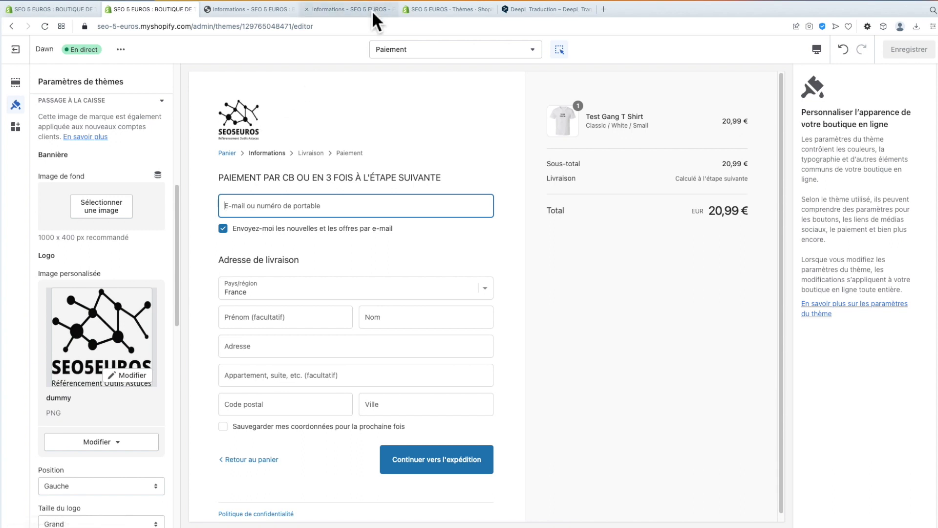
left_click(356, 8)
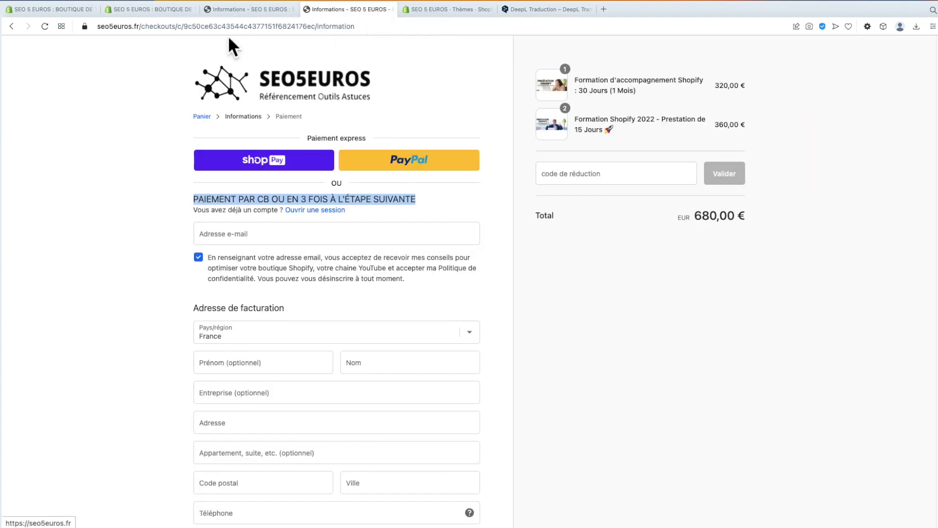
left_click(232, 10)
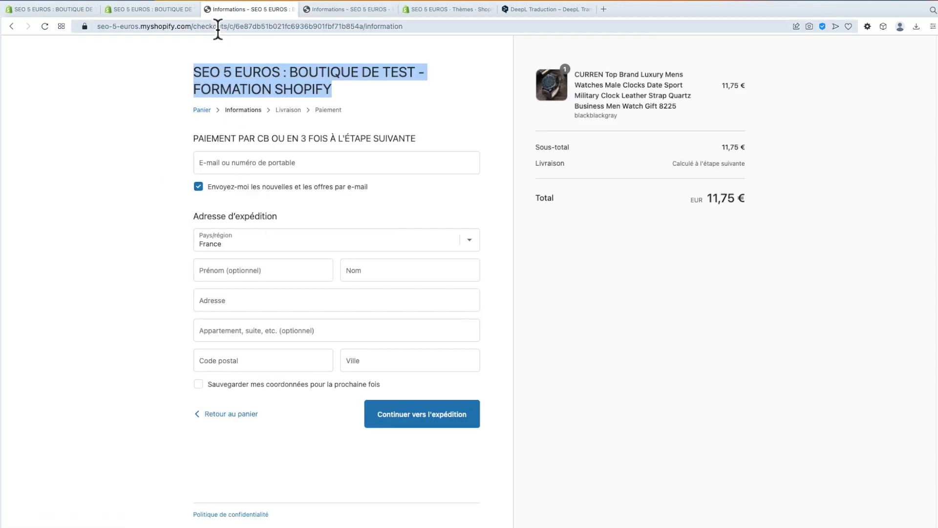
left_click(155, 10)
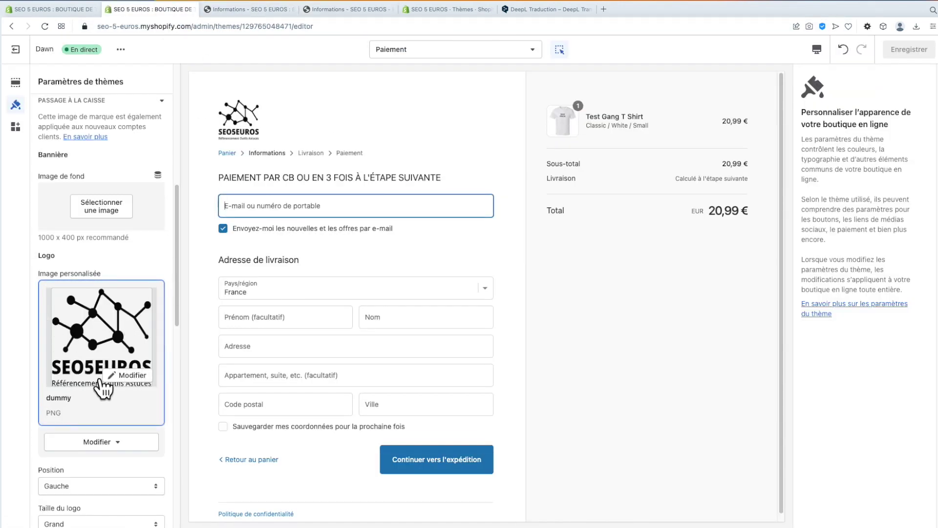
left_click(337, 12)
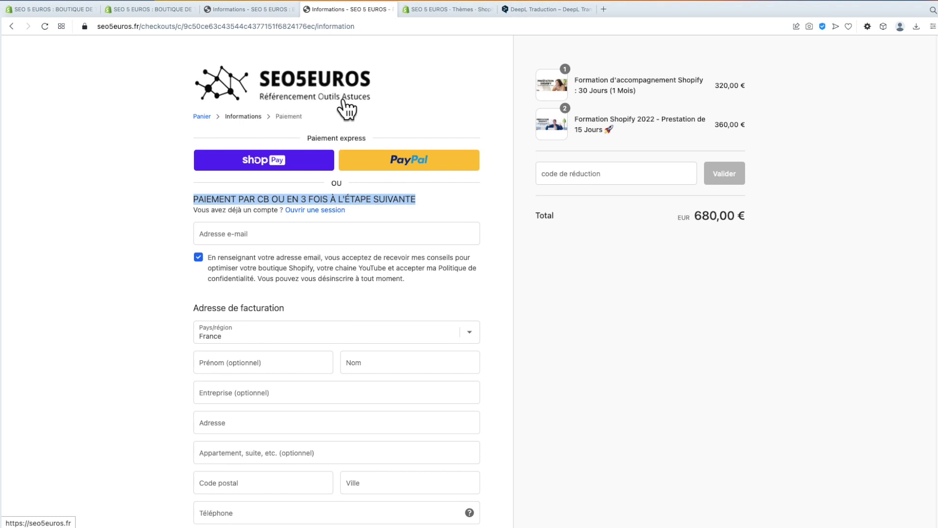
left_click(247, 8)
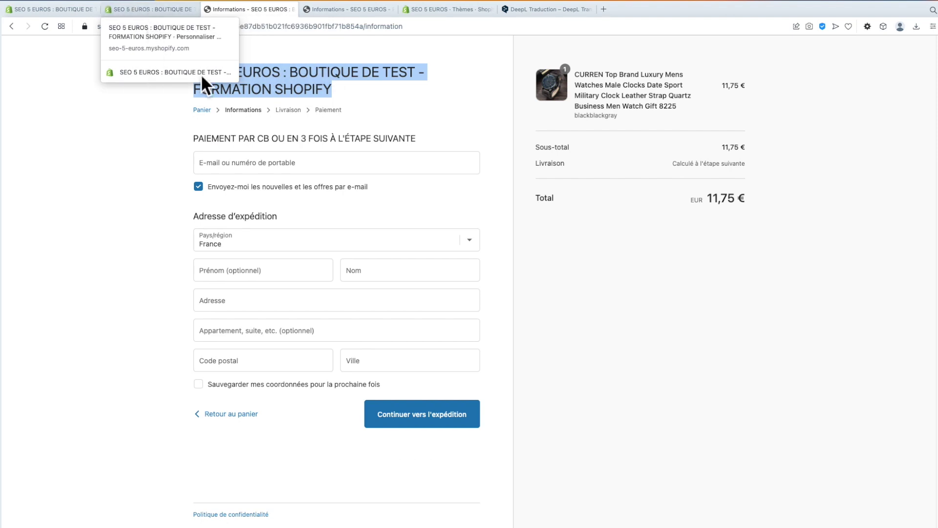
left_click(49, 27)
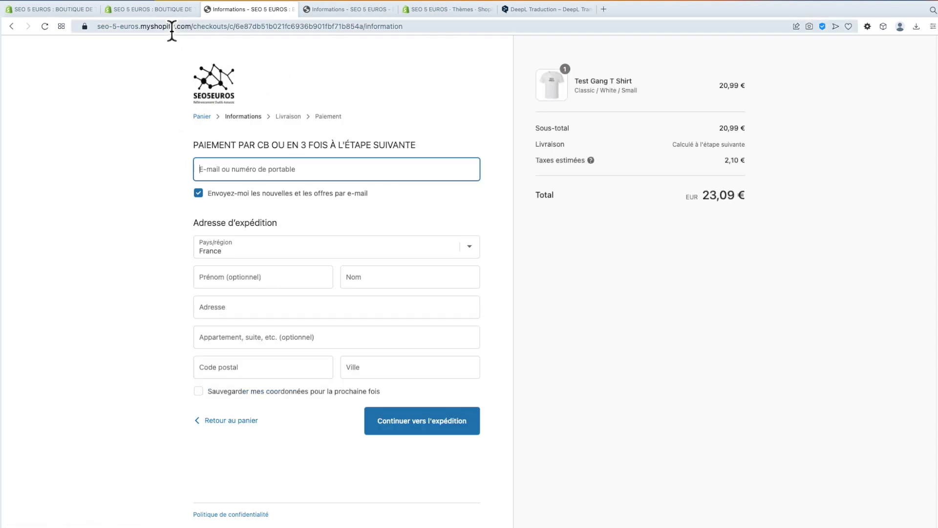
- Leave the theme editor and display the actions available for the Dawn theme in the theme list
left_click(158, 15)
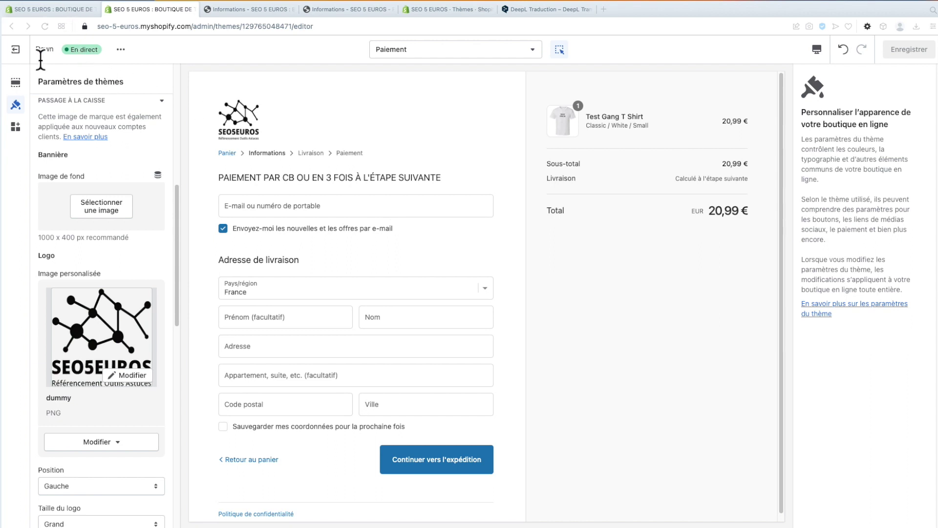
left_click(15, 49)
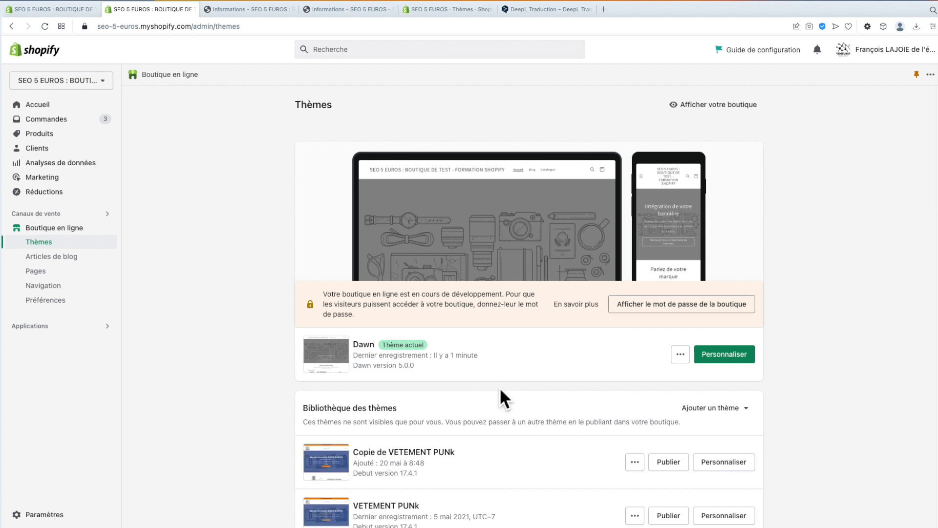
left_click(680, 355)
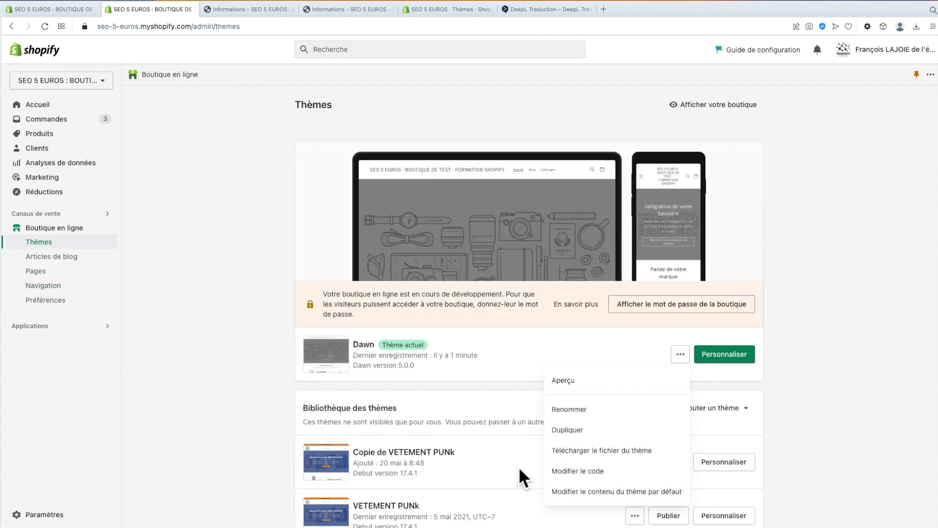
- Open the online store's Navigation page
left_click(49, 288)
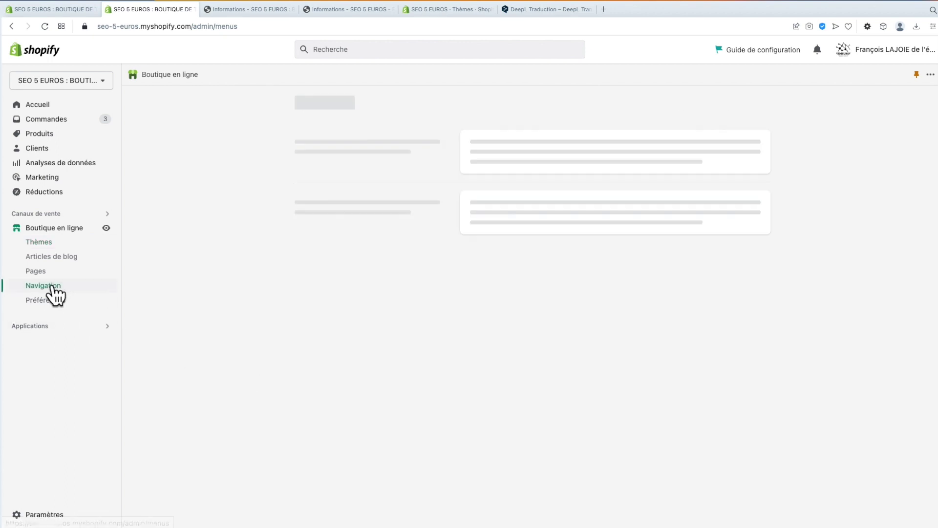